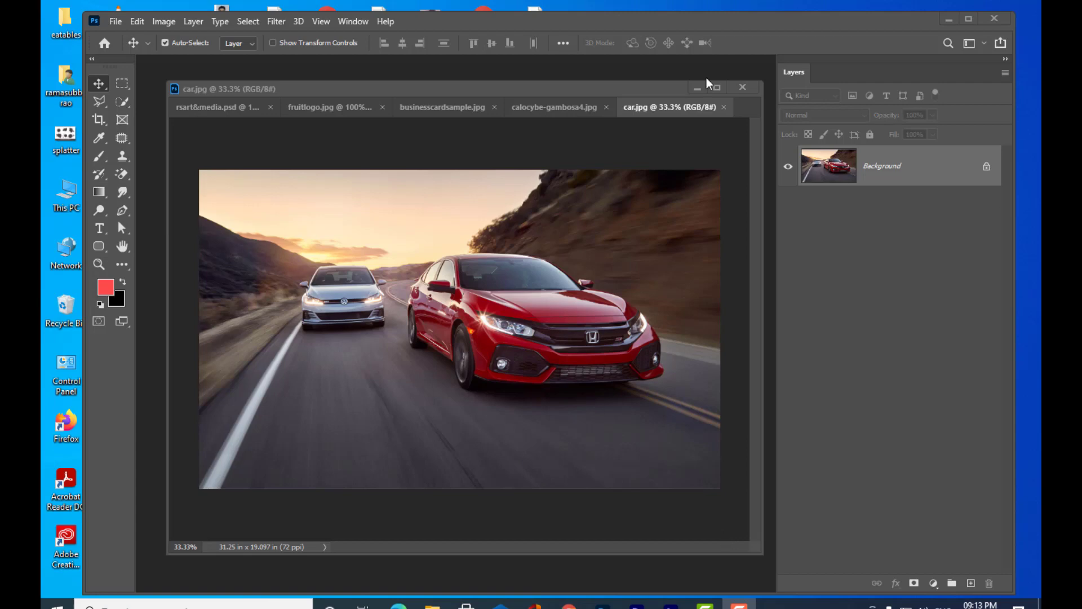
left_click_drag(568, 86, 565, 79)
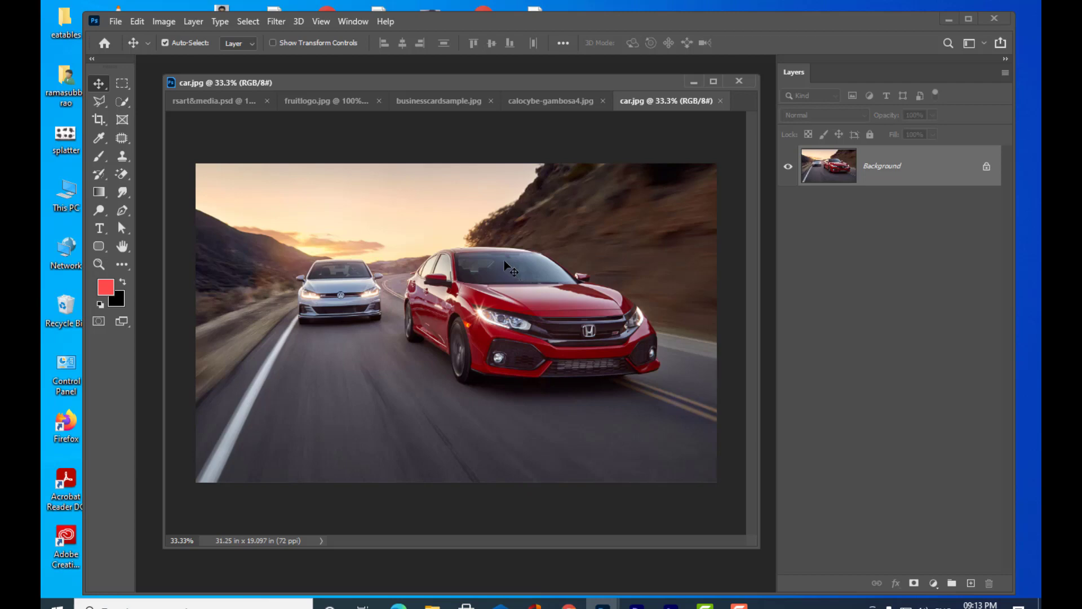
left_click_drag(480, 82, 477, 82)
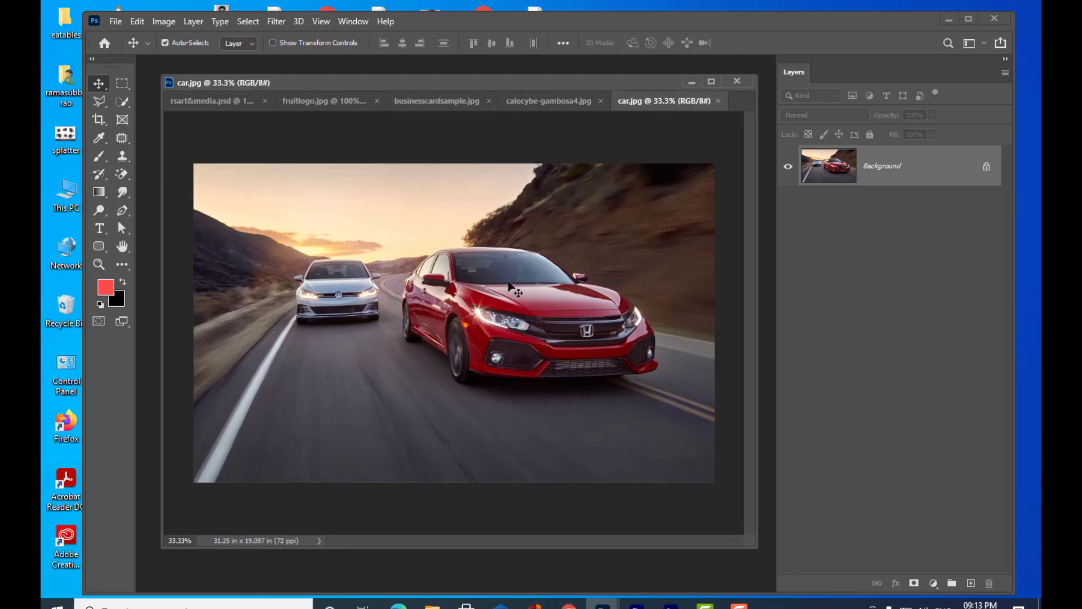
key("ctrl")
left_click_drag(435, 86, 428, 83)
key("ctrl")
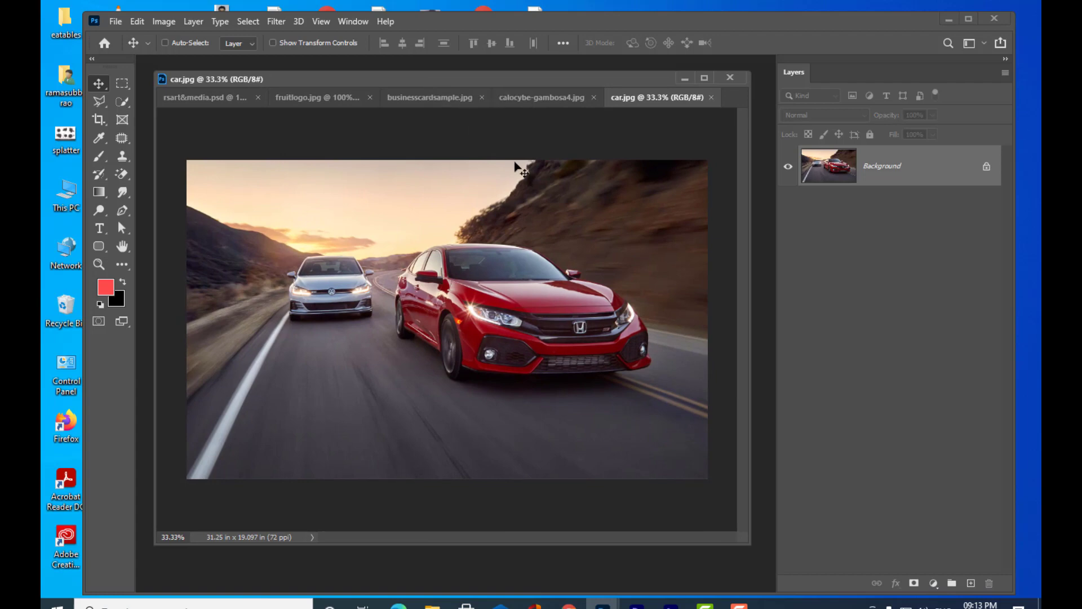
Step: Convert the locked Background into a regular layer and free-transform the car photo down to a tiny thumbnail at the canvas centre
double_click(917, 170)
key("Return")
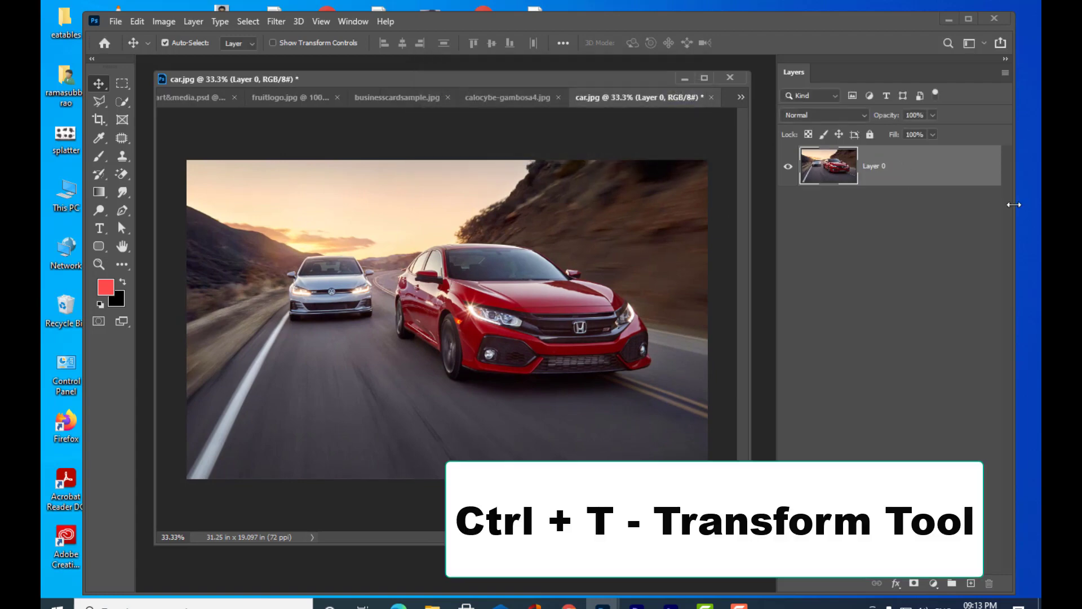
key("ctrl+t")
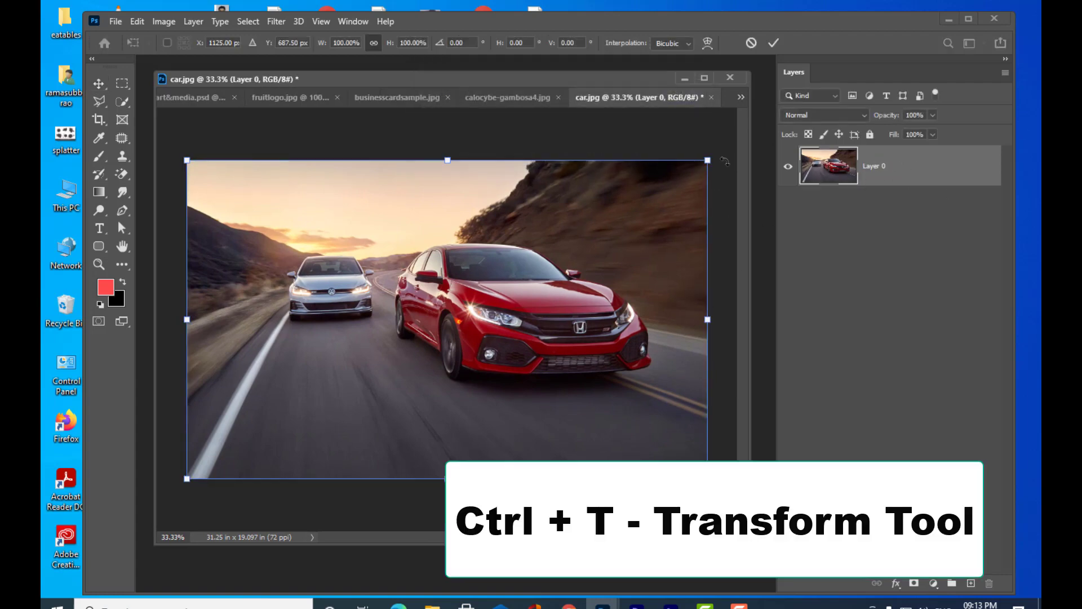
left_click_drag(708, 160, 455, 314)
key("Return")
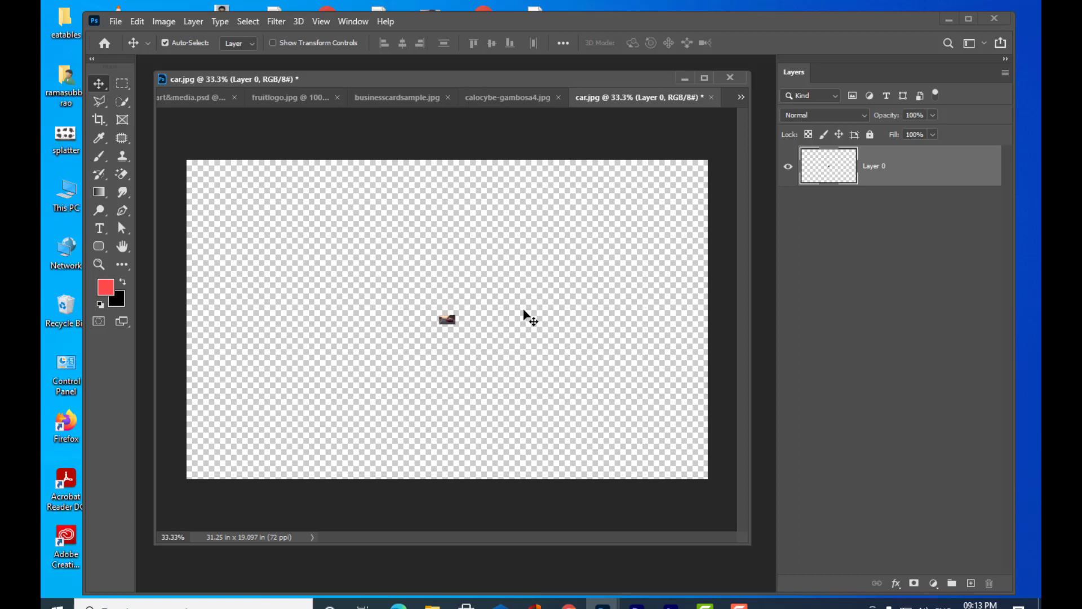
Step: Scale the tiny car layer back up to about three quarters of the canvas width and nearly full height, and revert the file
key("ctrl")
key("ctrl+t")
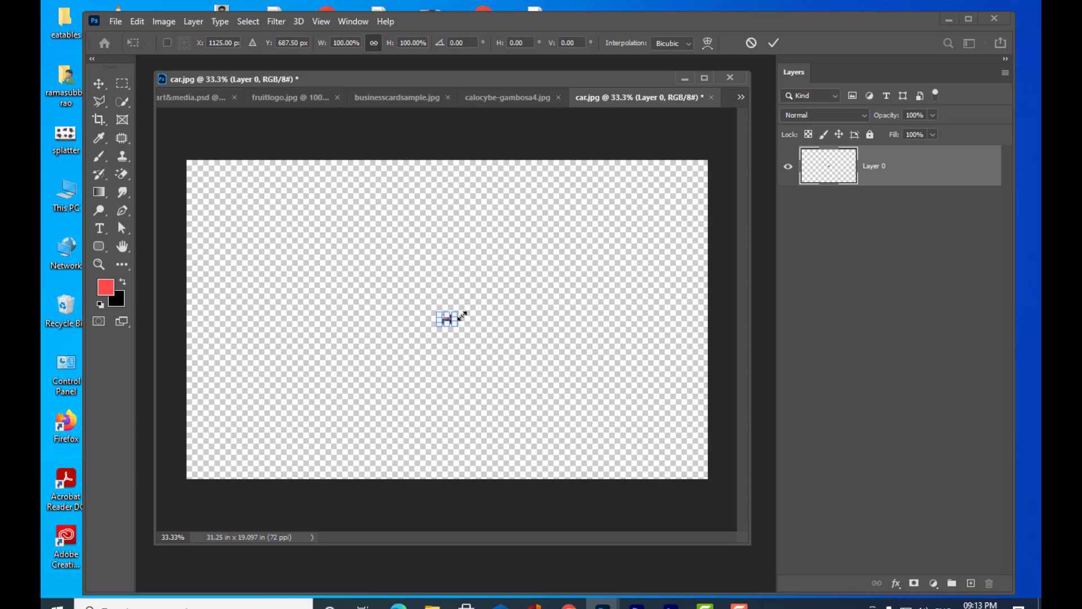
left_click_drag(456, 311, 571, 218)
left_click_drag(438, 325, 337, 375)
left_click_drag(567, 219, 505, 260)
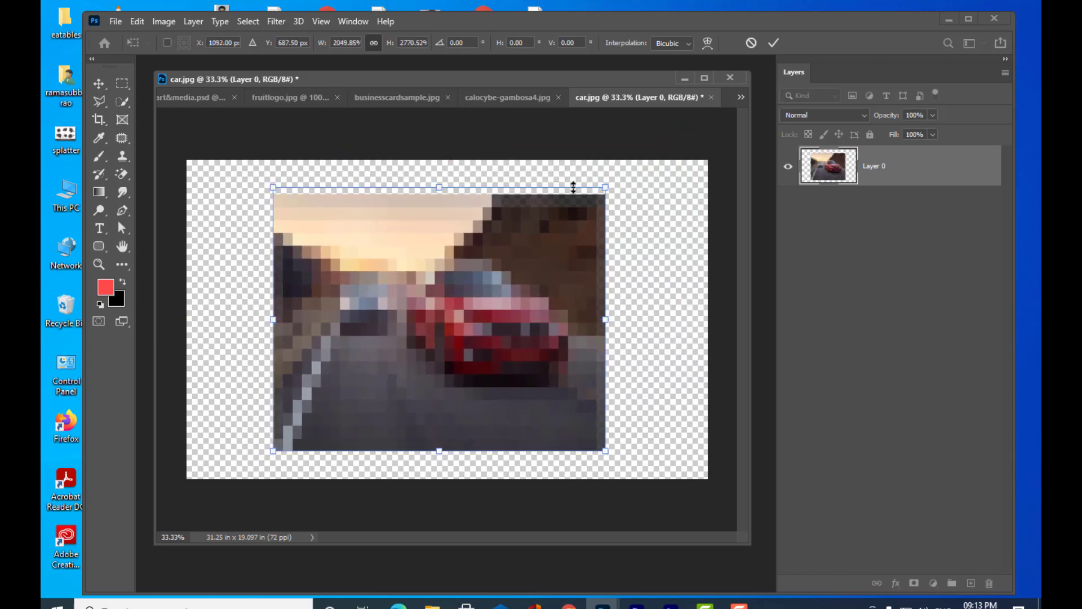
left_click_drag(605, 186, 637, 161)
left_click_drag(594, 224, 593, 218)
key("Return")
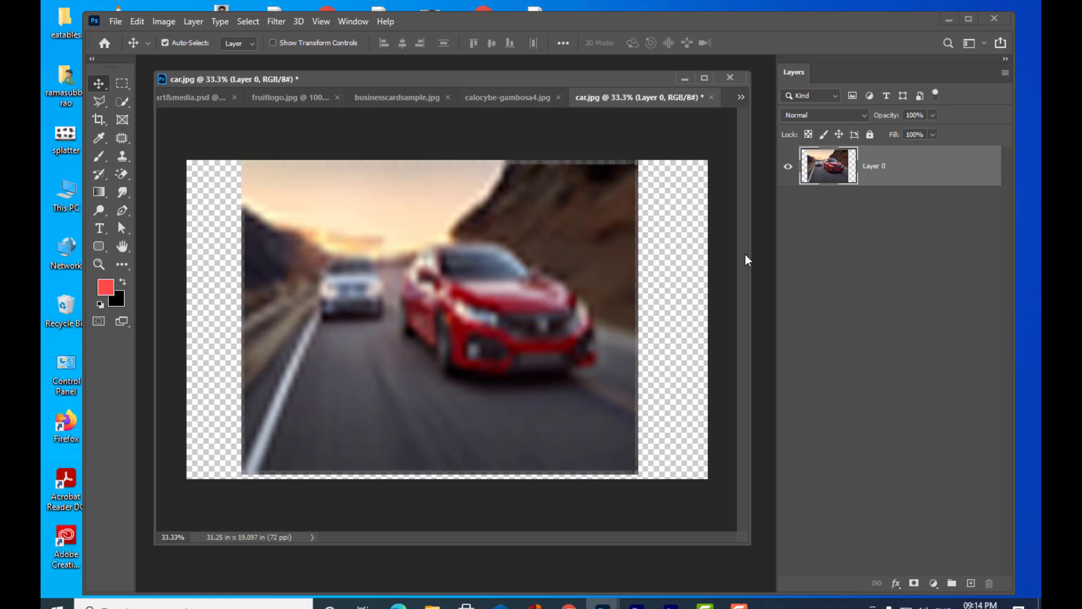
key("F12")
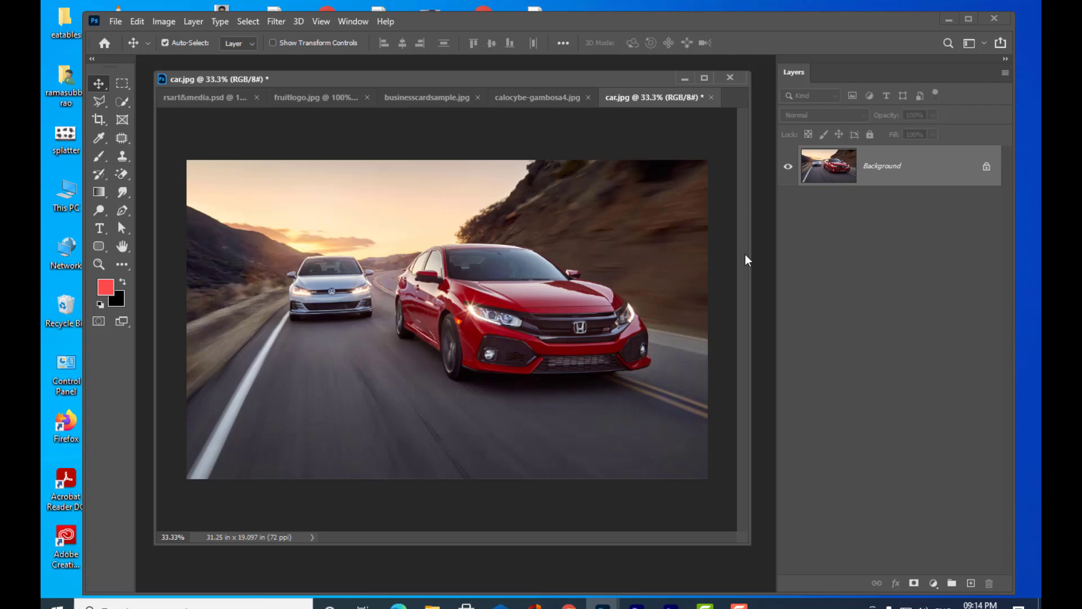
Step: Float the Layers panel beside the car.jpg window and convert the Background layer to a smart object
mouse_move(537, 82)
left_mouse_down()
mouse_move(549, 81)
mouse_move(538, 80)
left_mouse_up()
left_click_drag(797, 61, 823, 91)
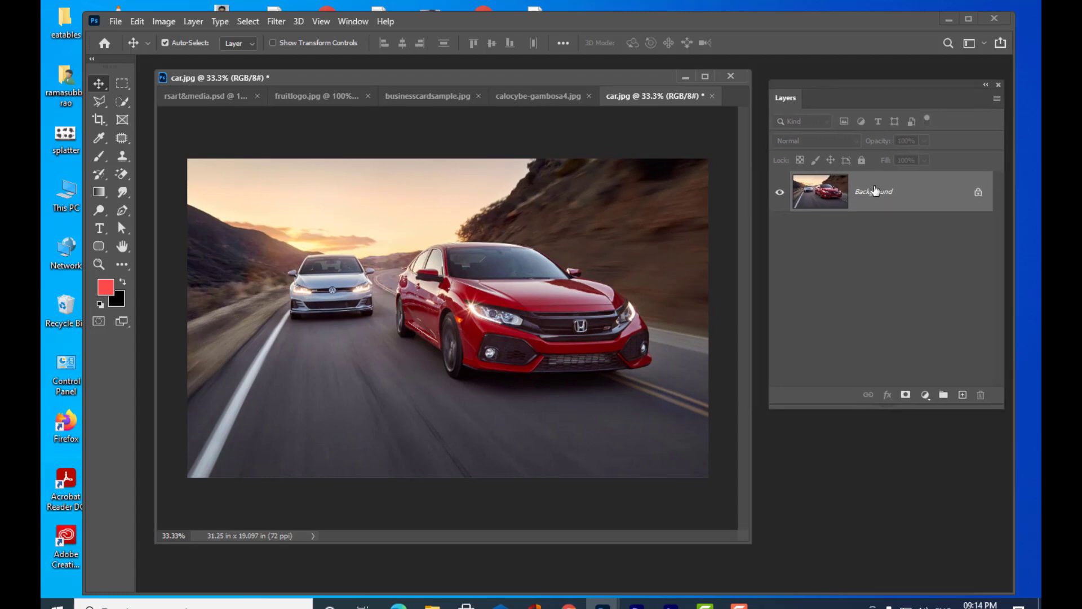
right_click(895, 188)
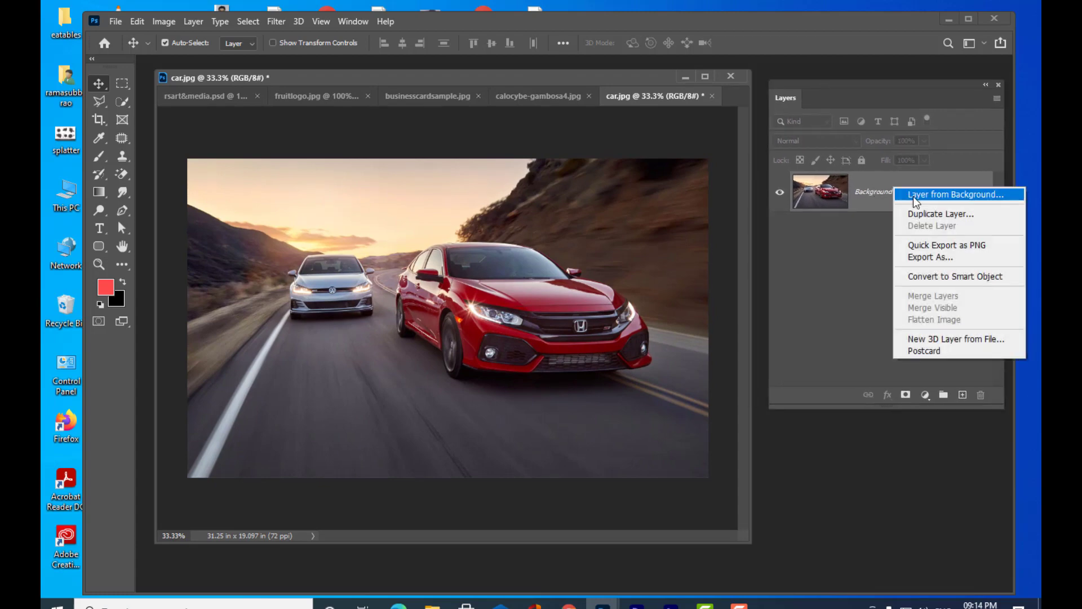
left_click(956, 276)
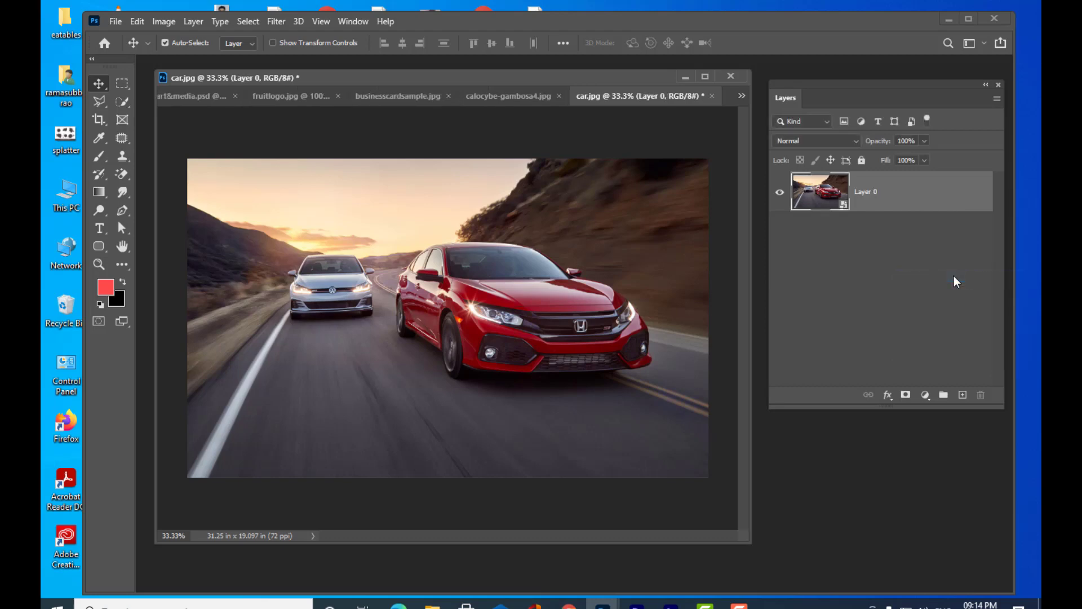
left_click_drag(800, 88, 763, 106)
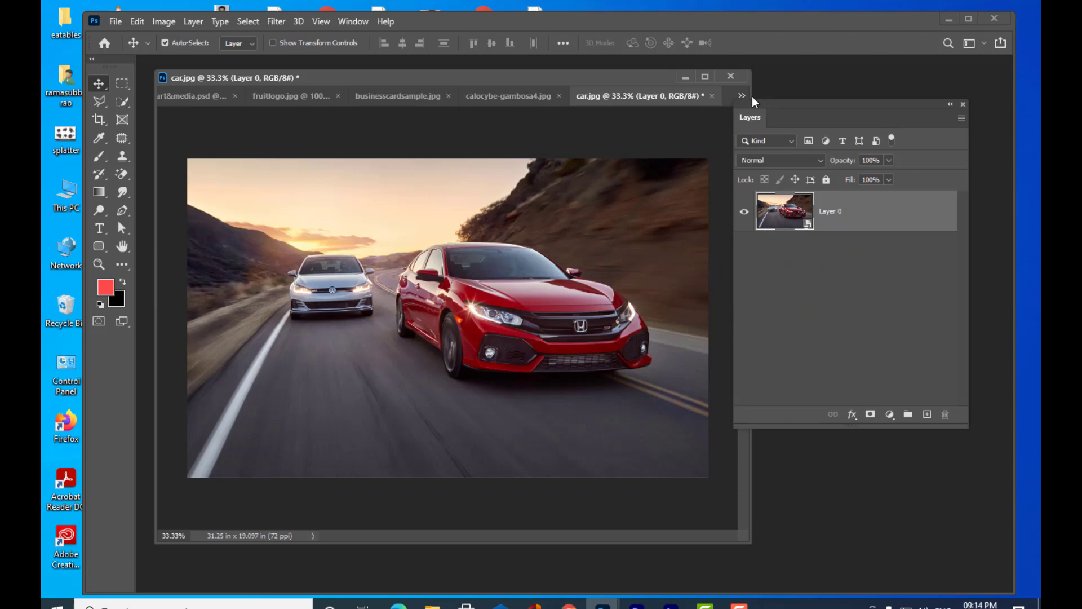
left_click_drag(757, 105, 800, 98)
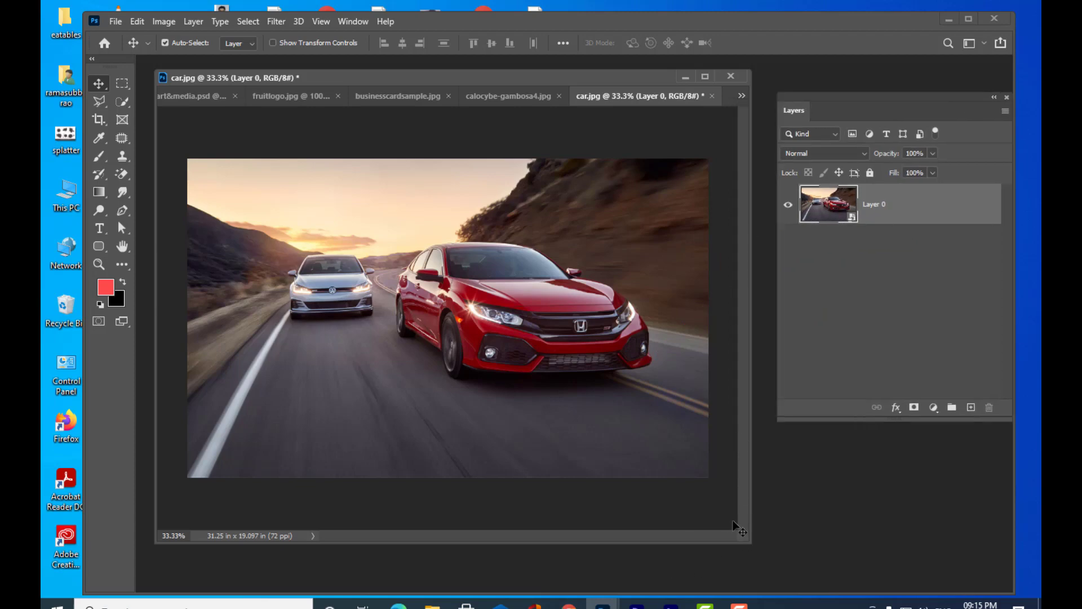
Step: Free-transform the car smart object down to about 2.1% width and 3.7% height at the canvas centre
left_click(739, 604)
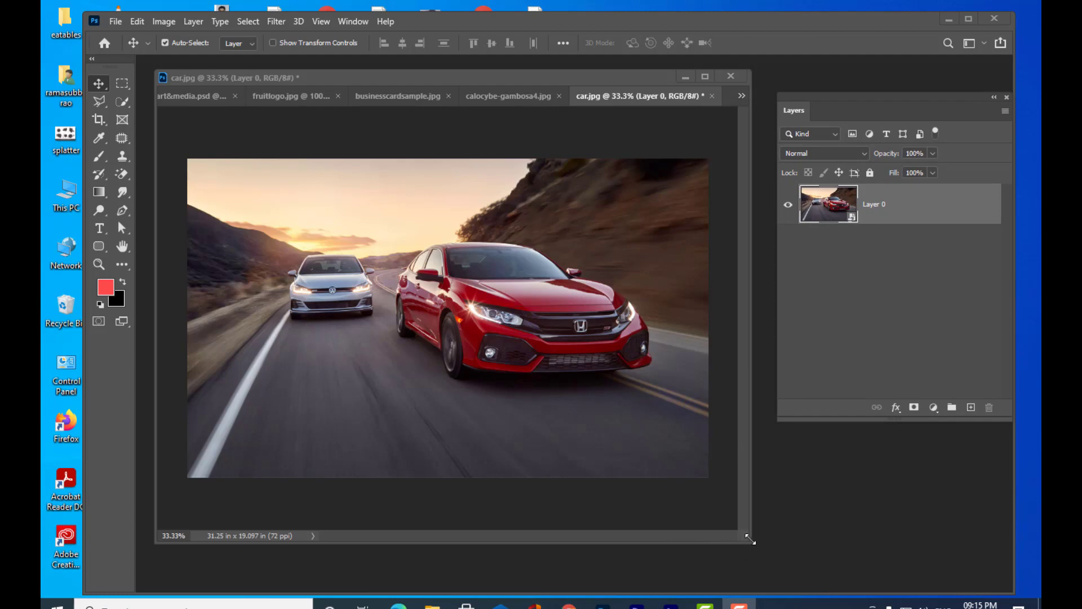
key("ctrl+t")
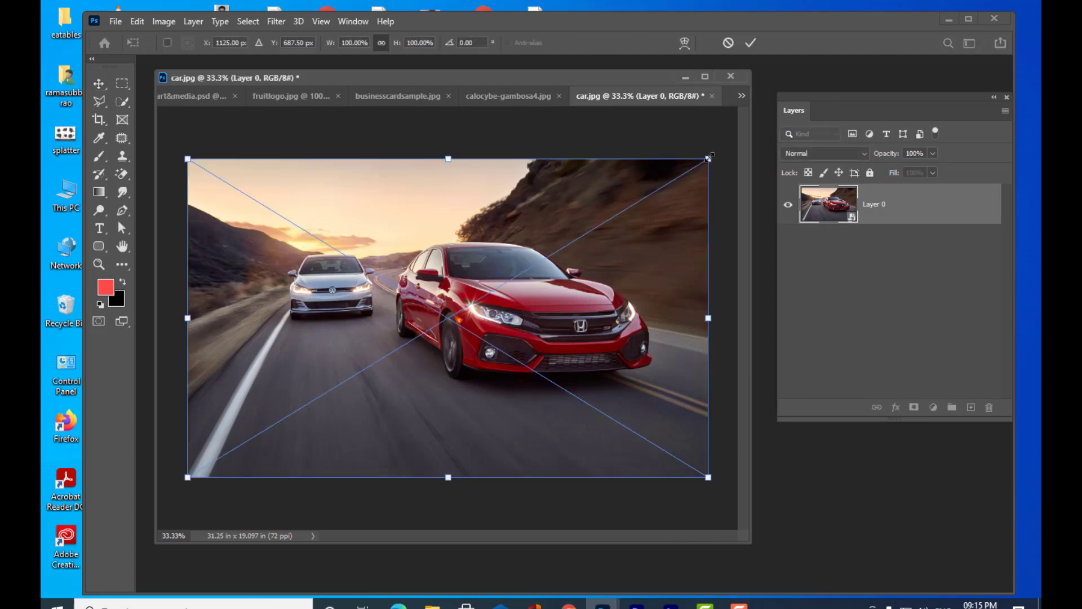
left_click_drag(709, 159, 451, 313)
key("Return")
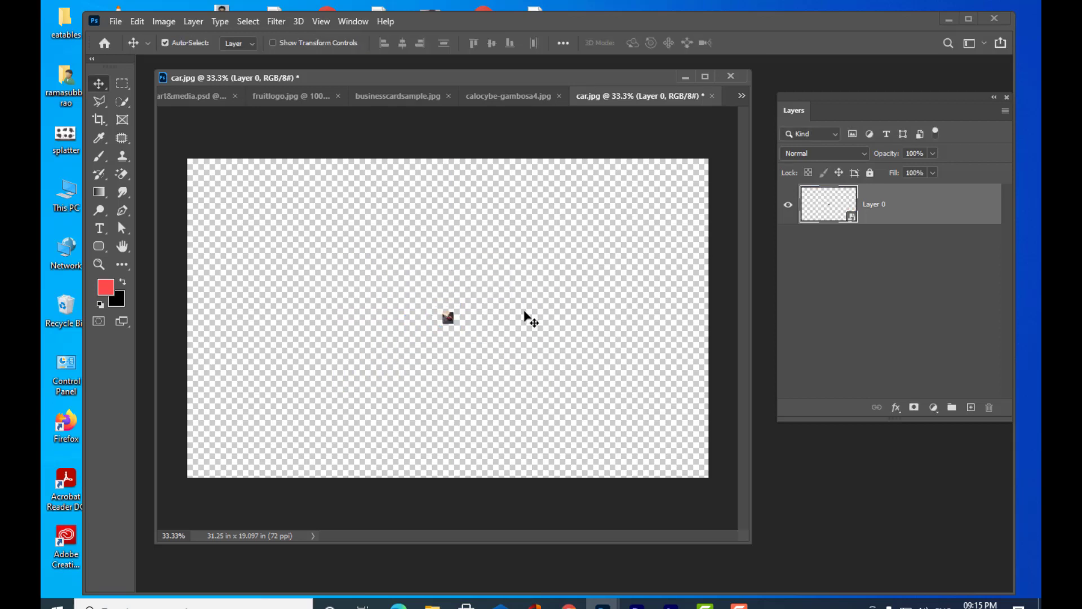
Step: Scale the car smart object back up to about 98% width and 99% height, nearly filling the canvas
key("ctrl+t")
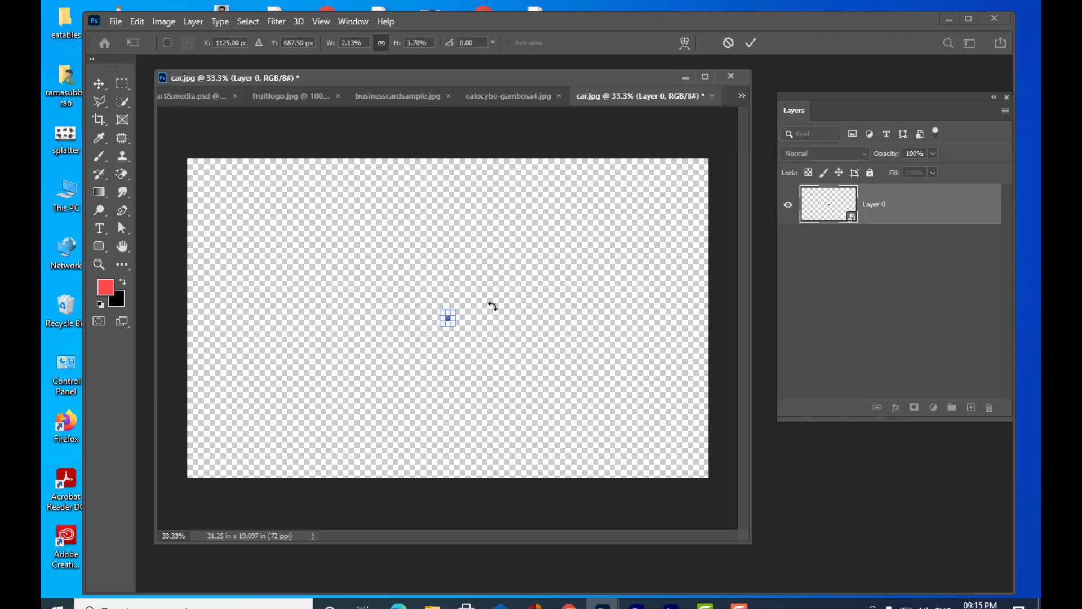
left_click_drag(458, 307, 702, 159)
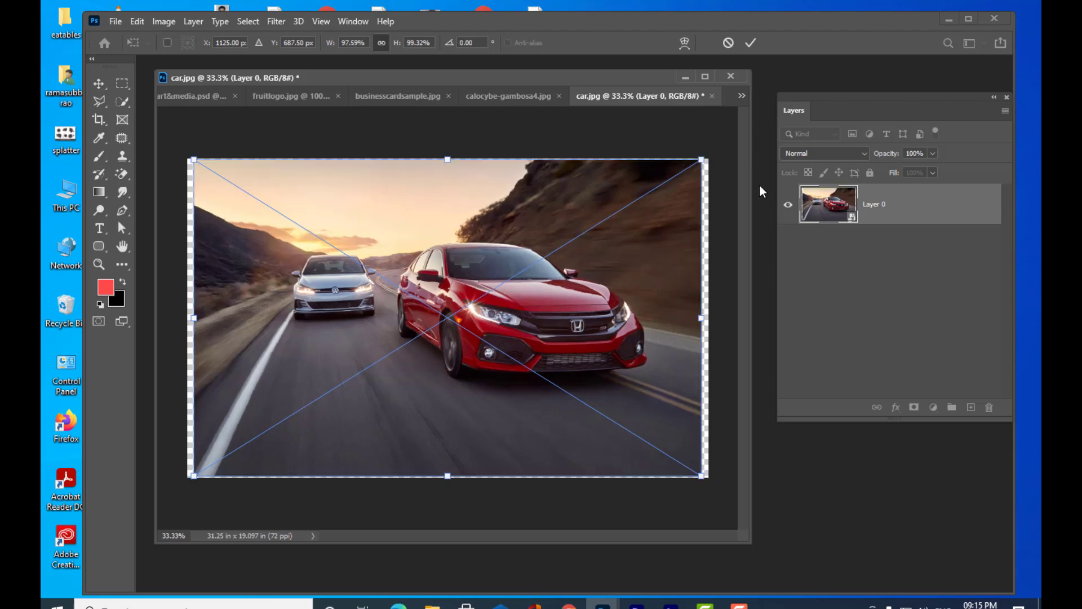
key("Return")
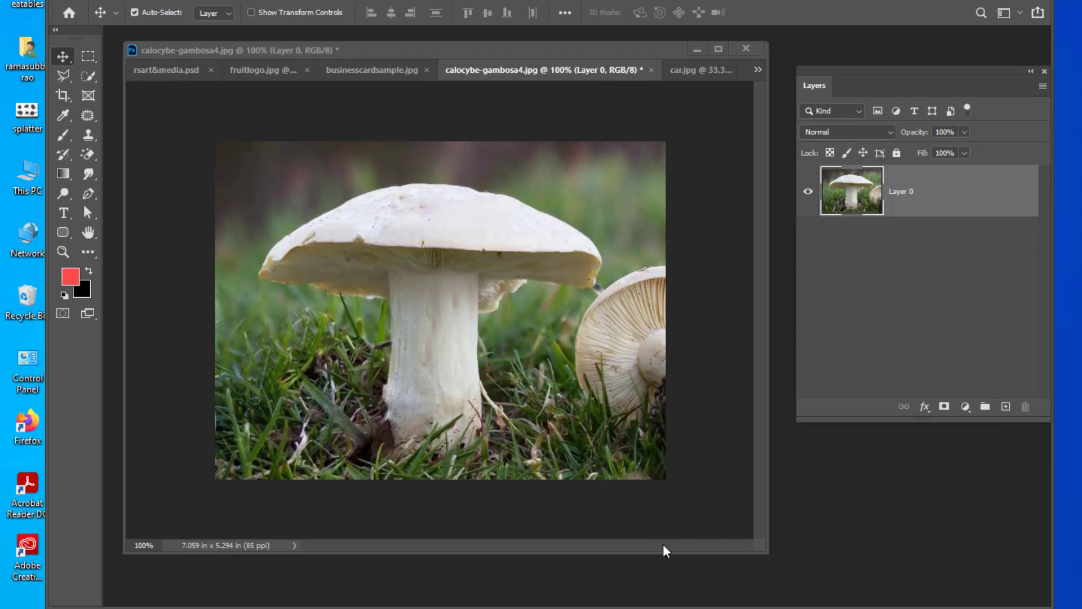
left_click_drag(372, 46, 377, 50)
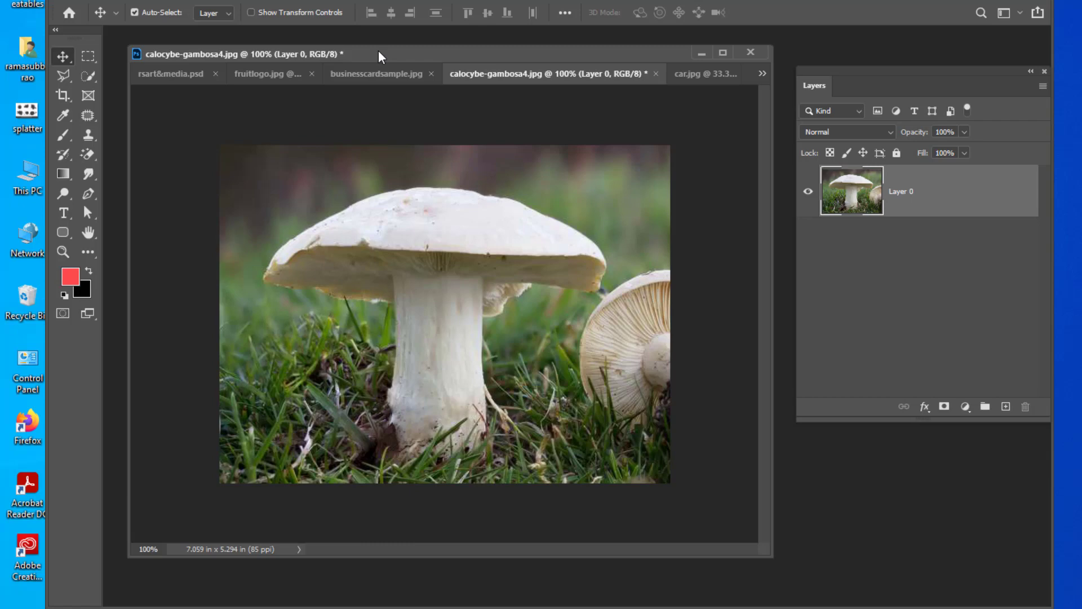
left_click_drag(355, 50, 349, 45)
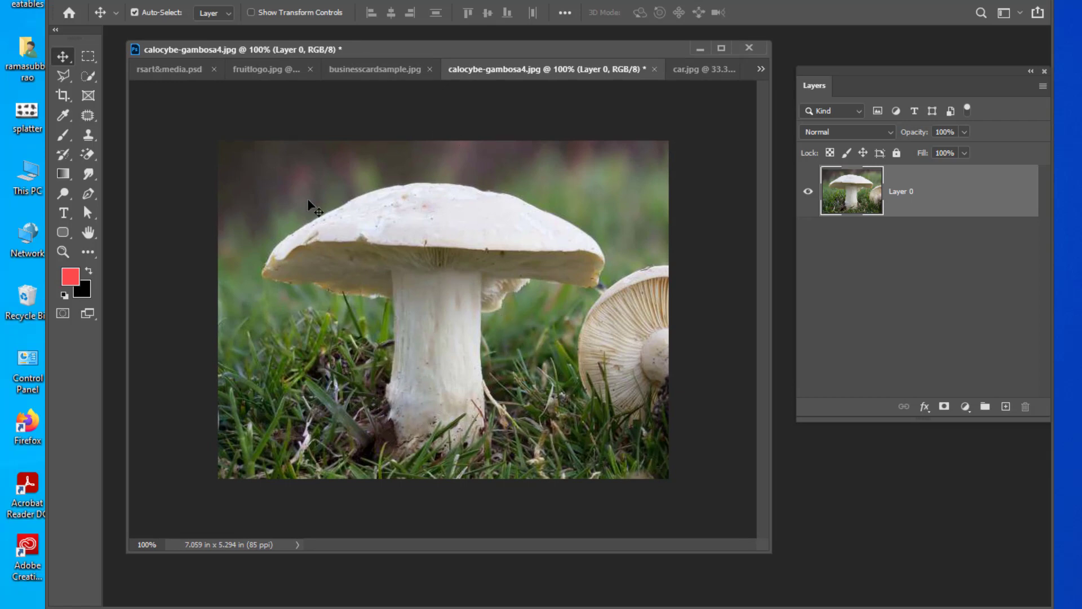
mouse_move(464, 50)
left_mouse_down()
mouse_move(458, 43)
mouse_move(454, 57)
left_mouse_up()
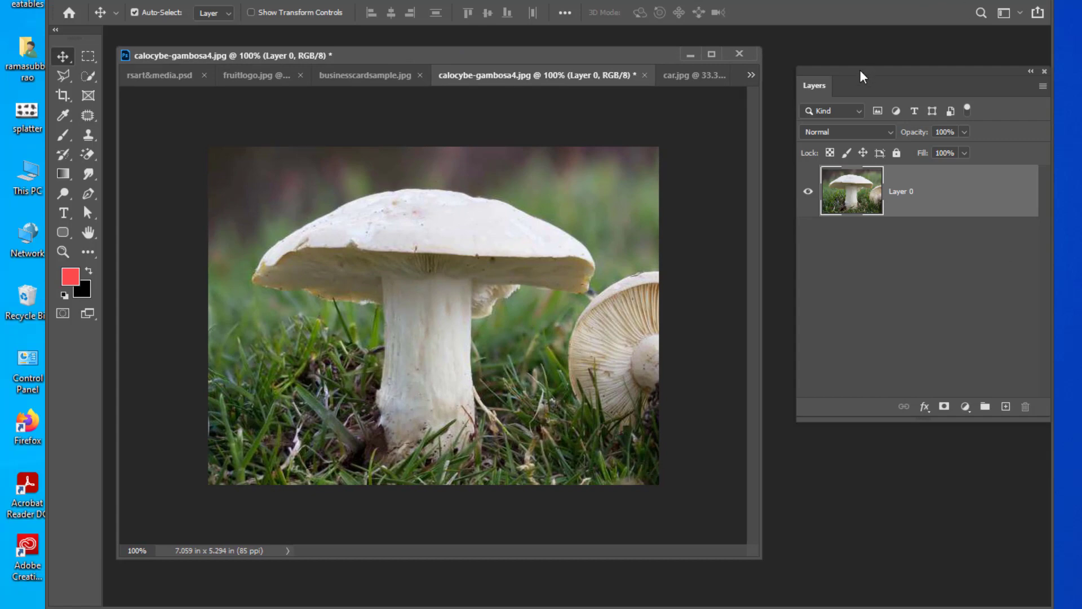
Step: Convert the mushroom photo's Layer 0 in calocybe-gambosa4.jpg to a smart object
left_click_drag(860, 73, 823, 71)
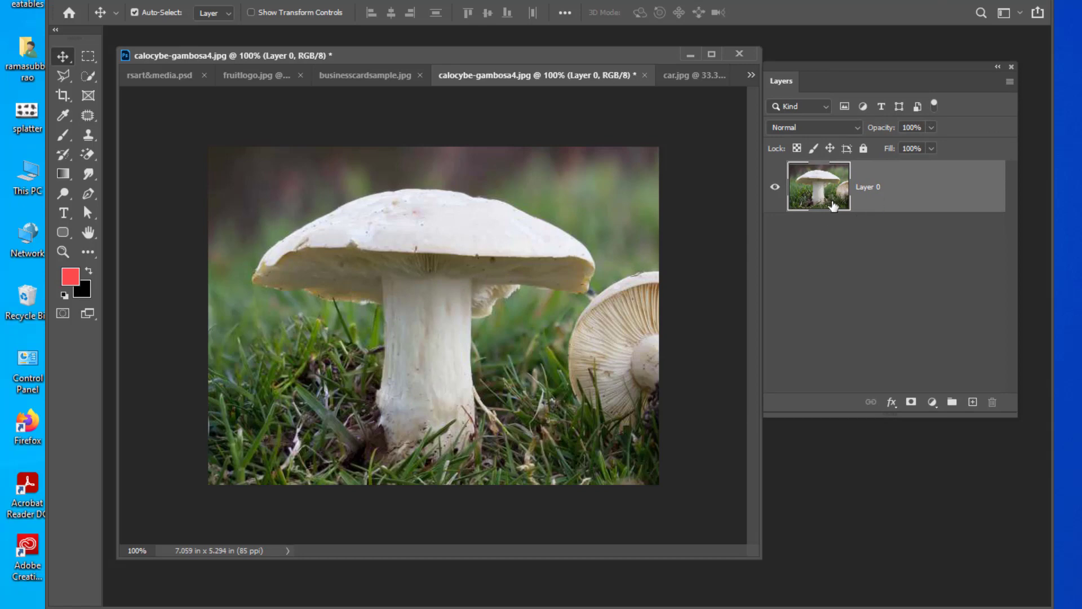
right_click(859, 191)
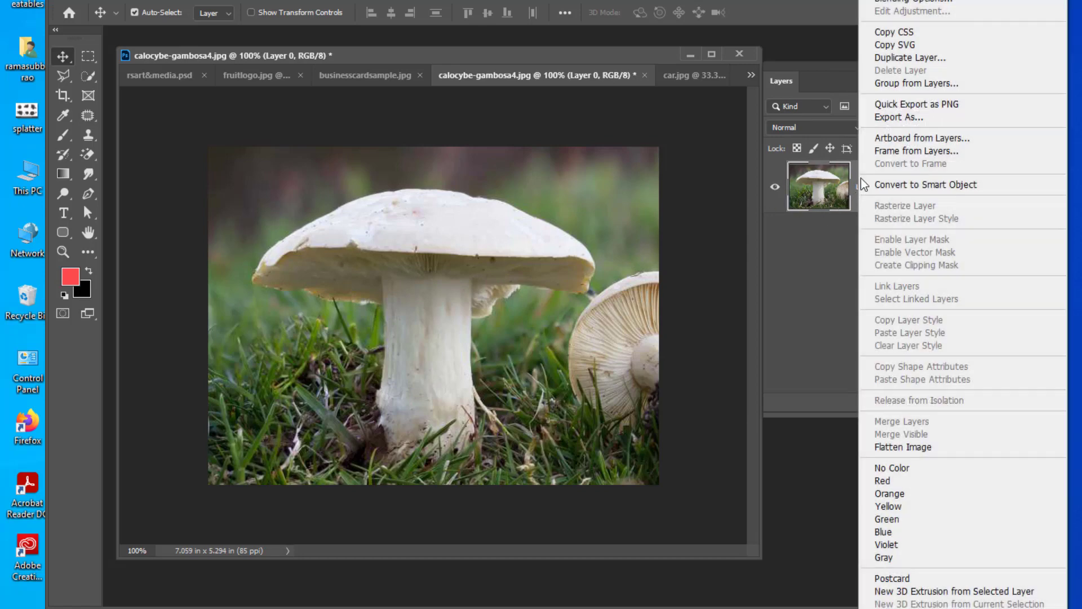
left_click(931, 186)
mouse_move(808, 77)
left_mouse_down()
mouse_move(825, 70)
mouse_move(798, 79)
left_mouse_up()
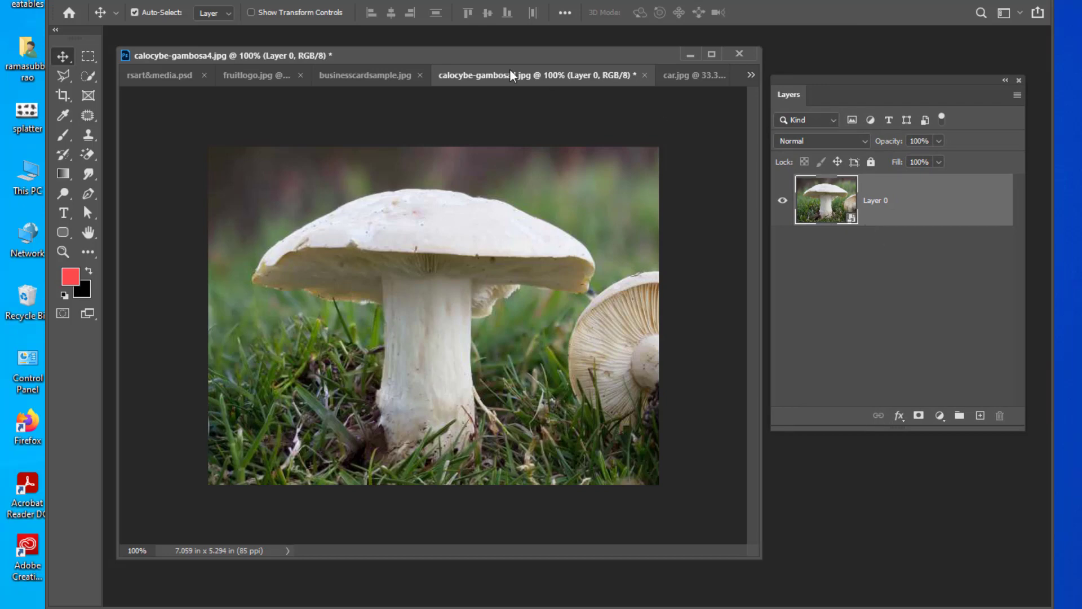
left_click_drag(493, 62, 487, 59)
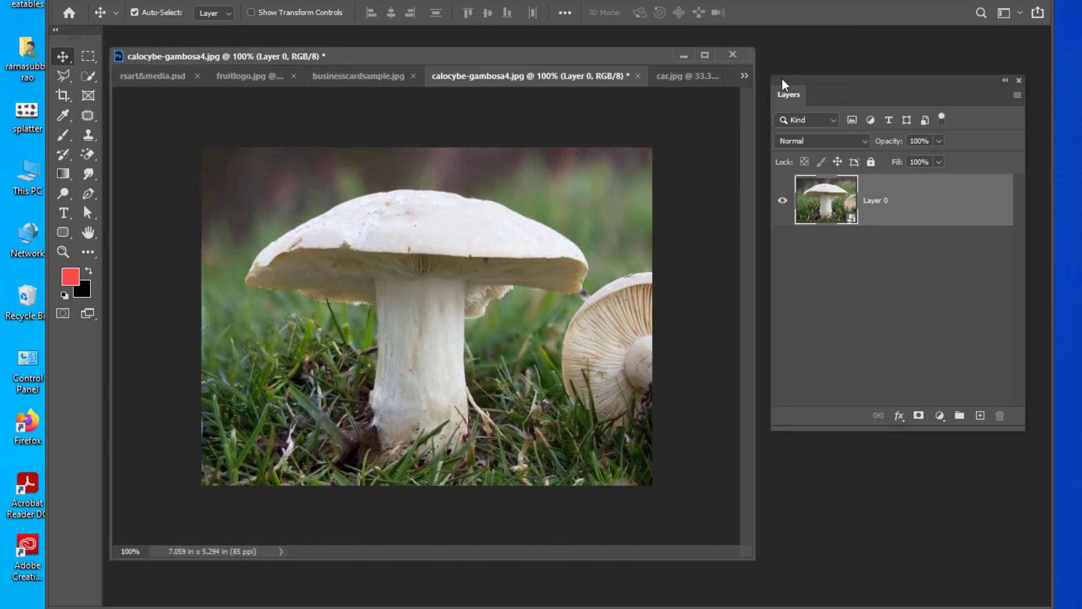
left_click_drag(782, 84, 751, 88)
left_click_drag(381, 56, 400, 50)
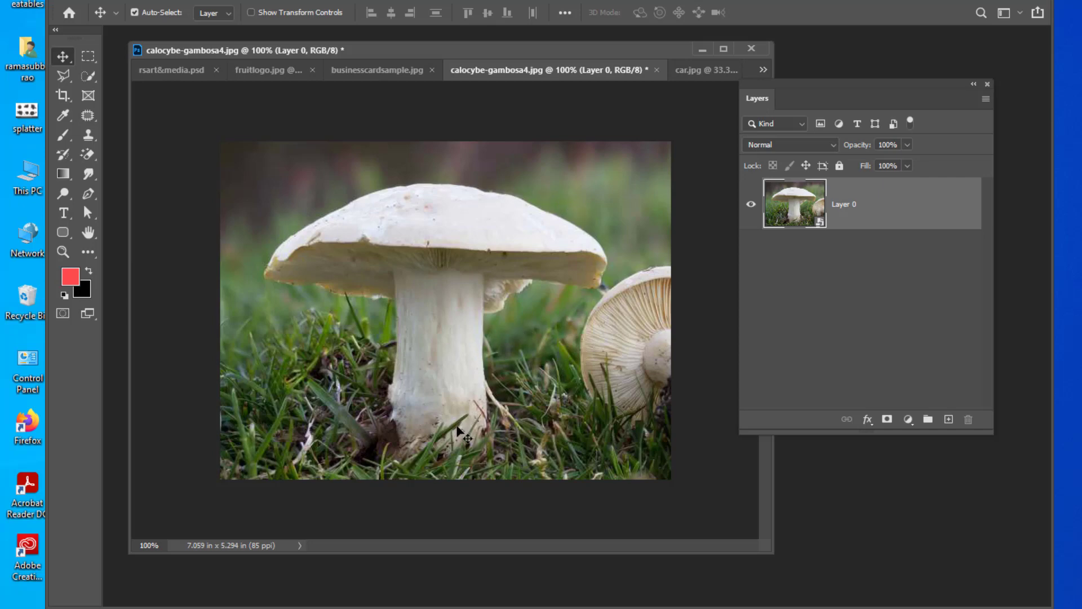
mouse_move(460, 49)
left_mouse_down()
mouse_move(431, 53)
mouse_move(443, 54)
left_mouse_up()
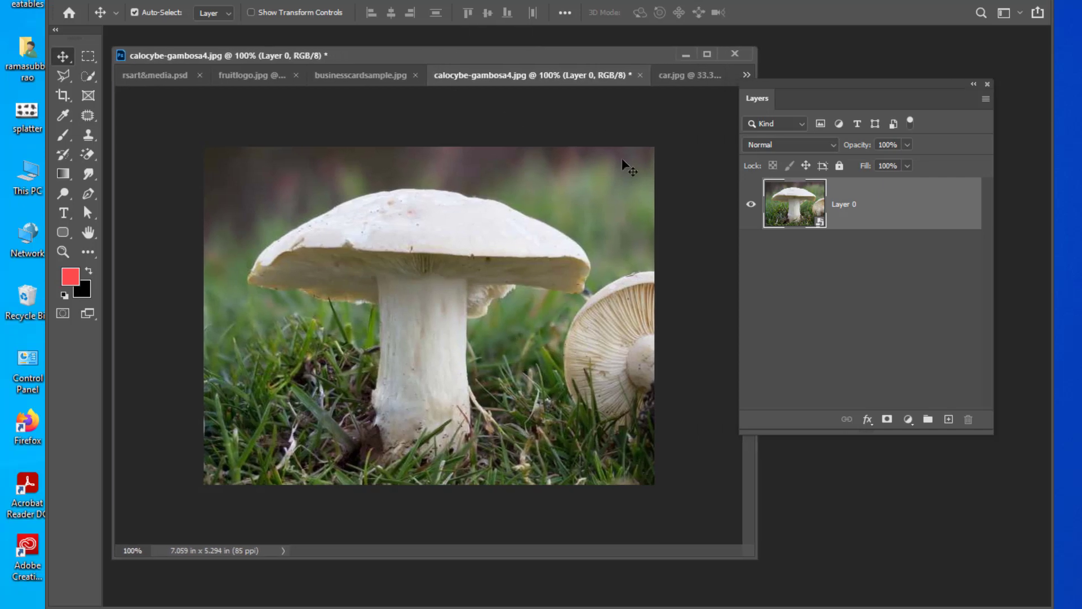
left_click_drag(787, 96, 813, 88)
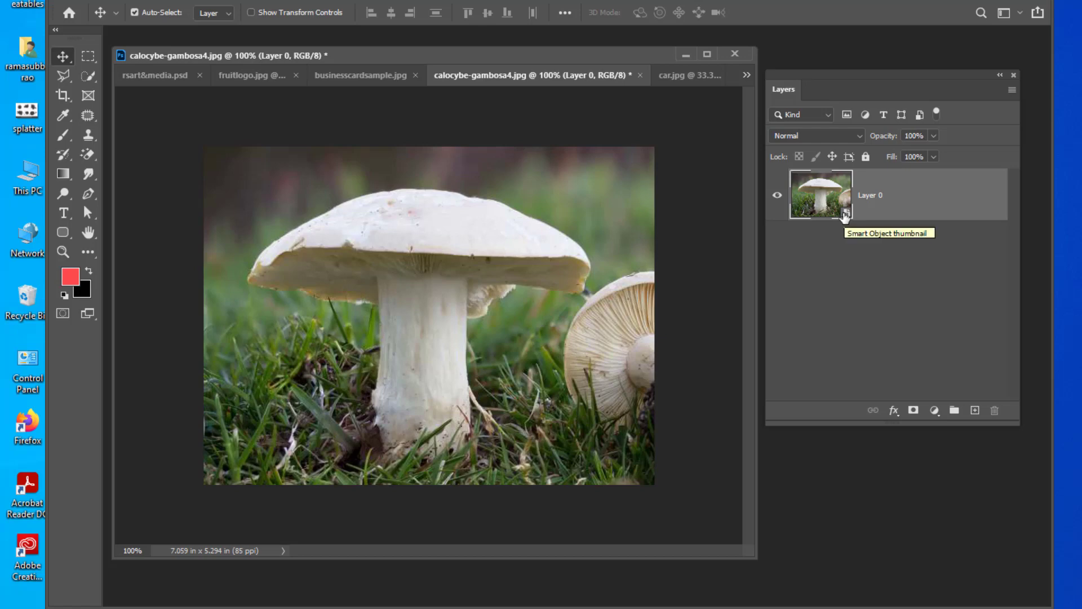
Step: Close the car.jpg, businesscardsample.jpg, fruitlogo.jpg and rsart&media.psd documents, keeping only calocybe-gambosa4.jpg open
left_click_drag(683, 75, 243, 225)
left_click(537, 222)
left_click(539, 224)
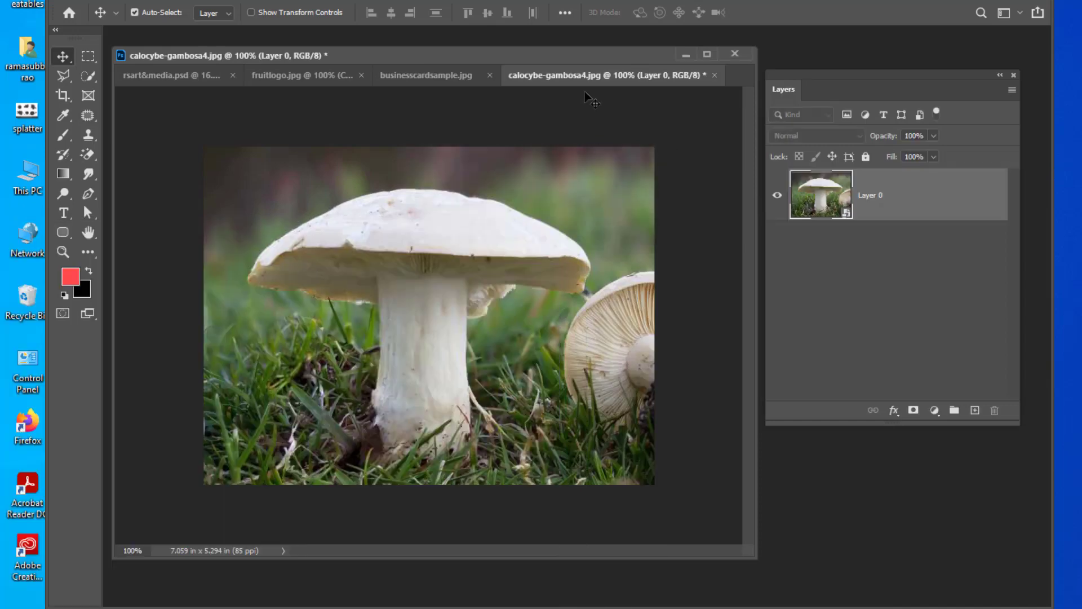
left_click_drag(394, 77, 39, 220)
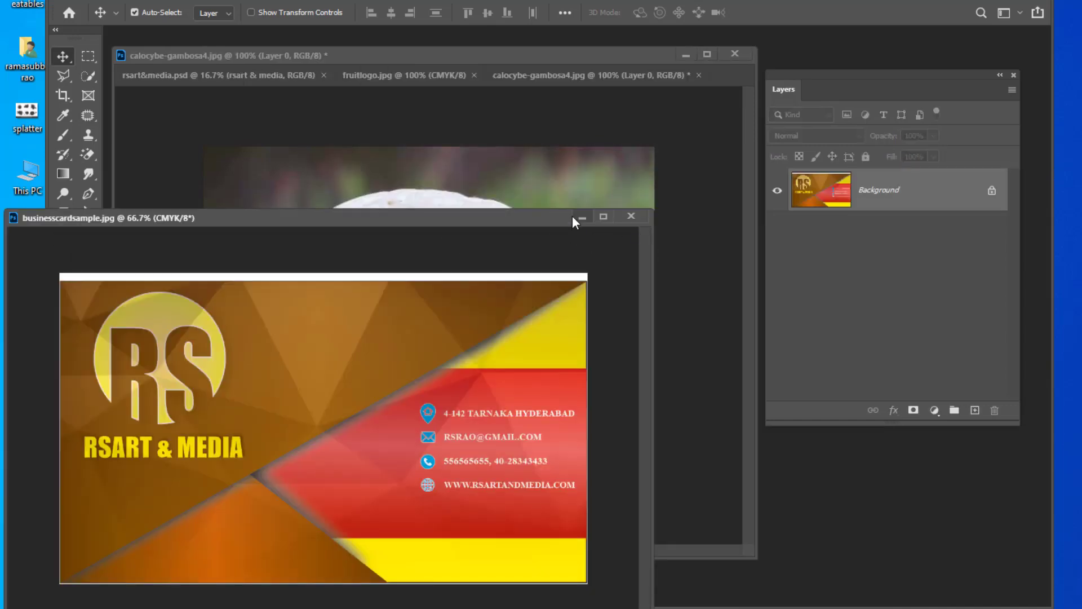
left_click(631, 217)
left_click_drag(404, 75, 5, 289)
left_click(547, 261)
left_click_drag(282, 78, 84, 204)
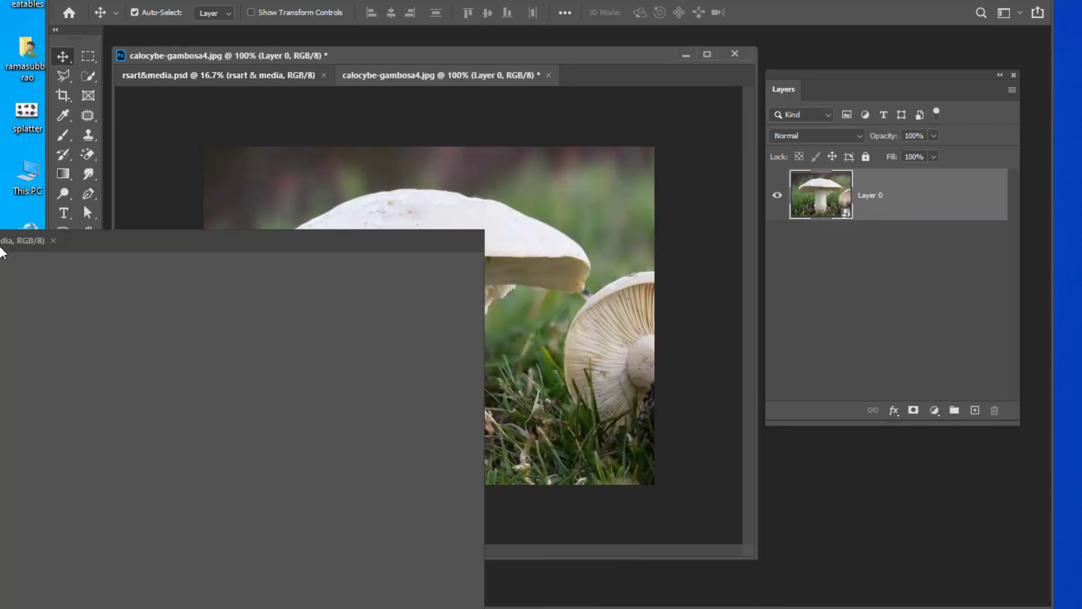
left_click(473, 228)
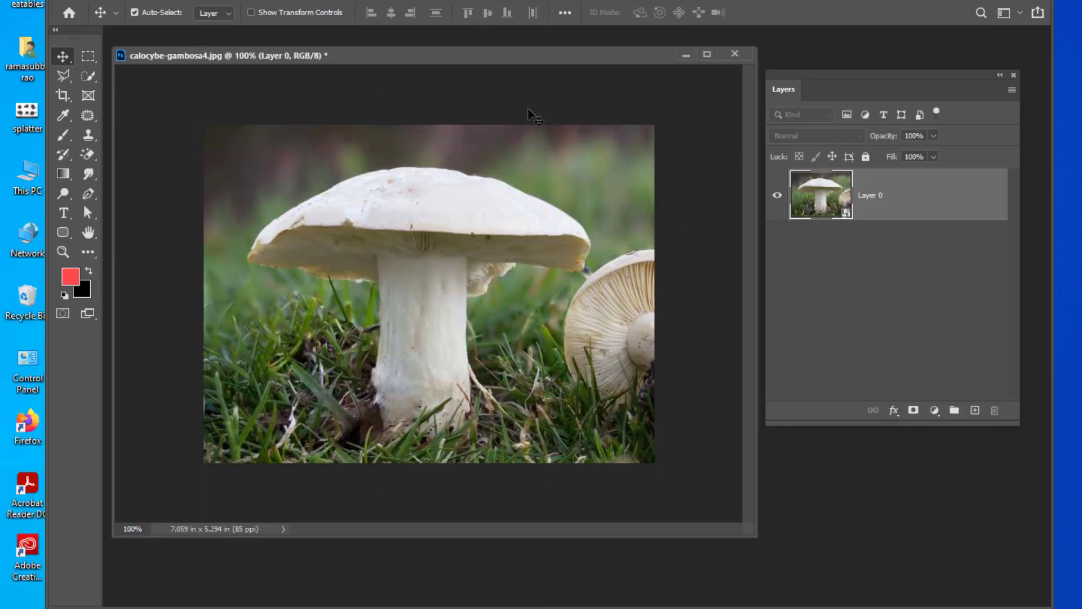
Step: Open the mushroom smart object's contents as Layer 0.psb and enlarge the document window around the image
left_click_drag(491, 53, 488, 60)
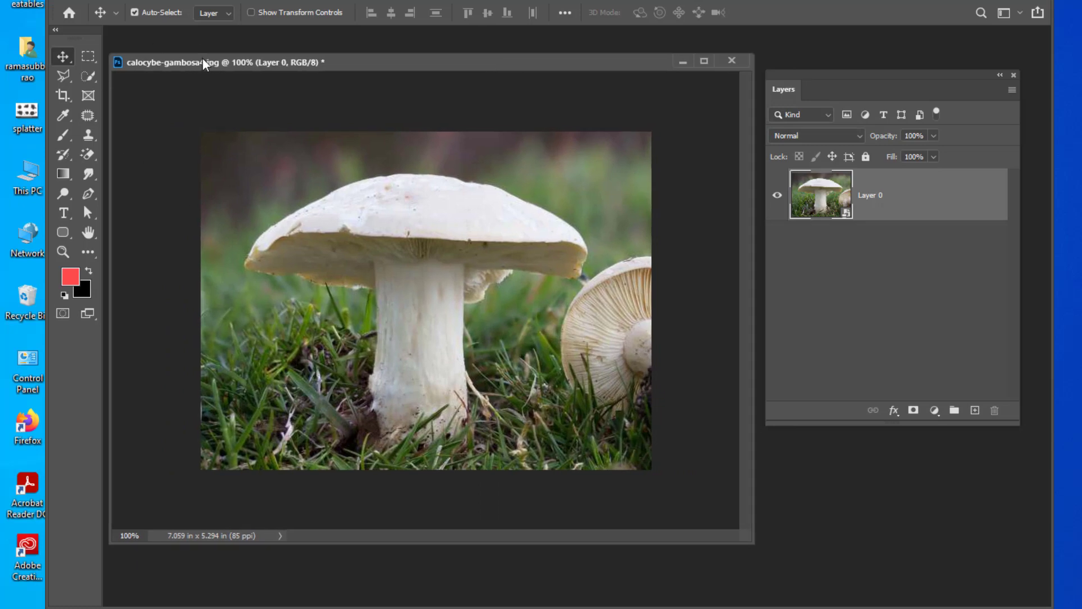
left_click_drag(202, 59, 220, 66)
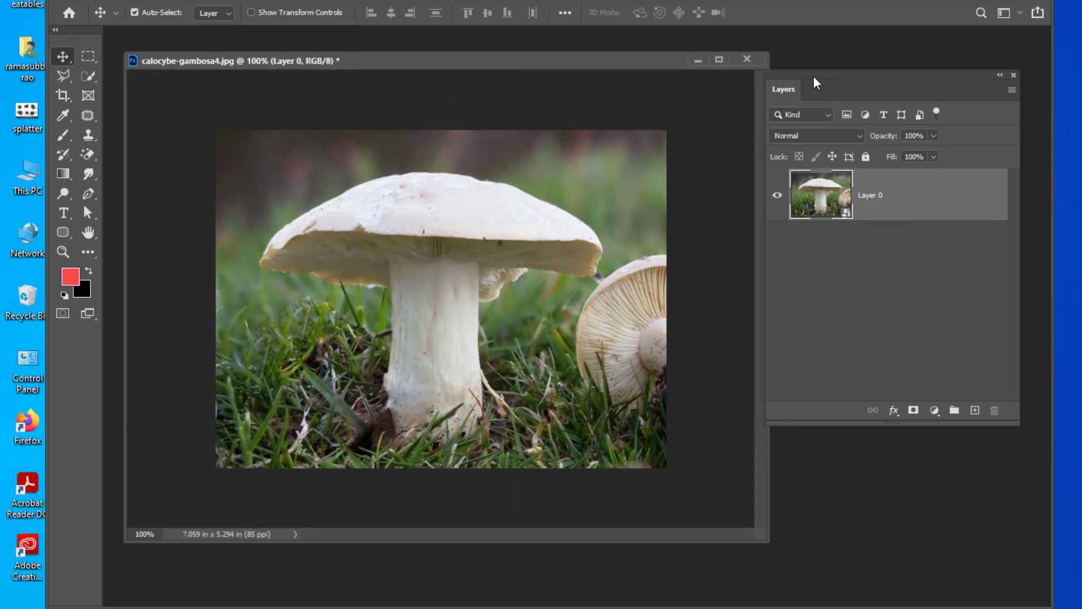
left_click_drag(813, 83, 837, 81)
left_click_drag(607, 63, 591, 63)
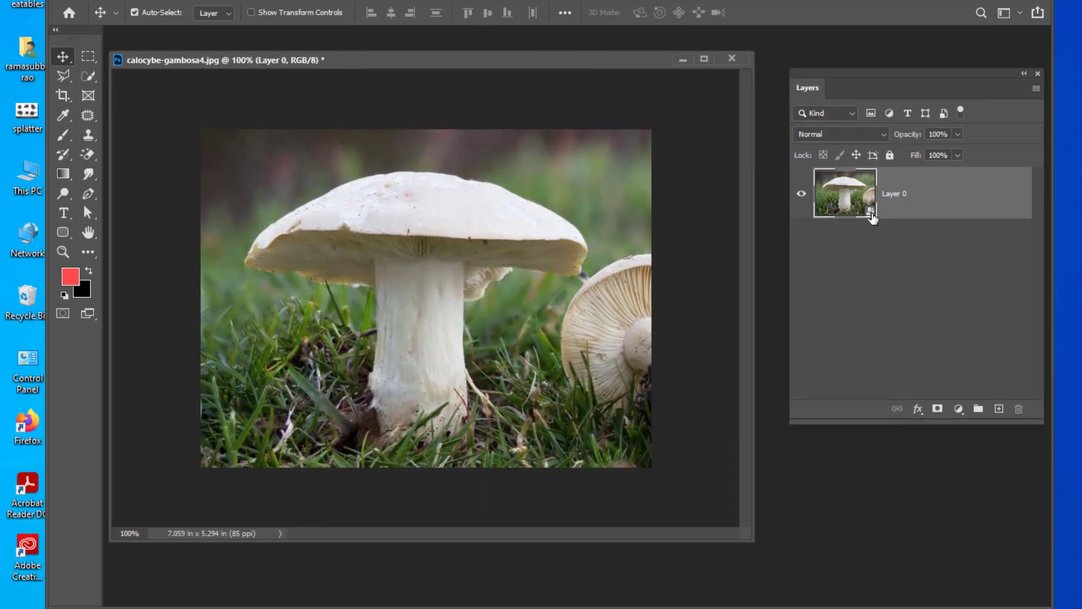
double_click(871, 216)
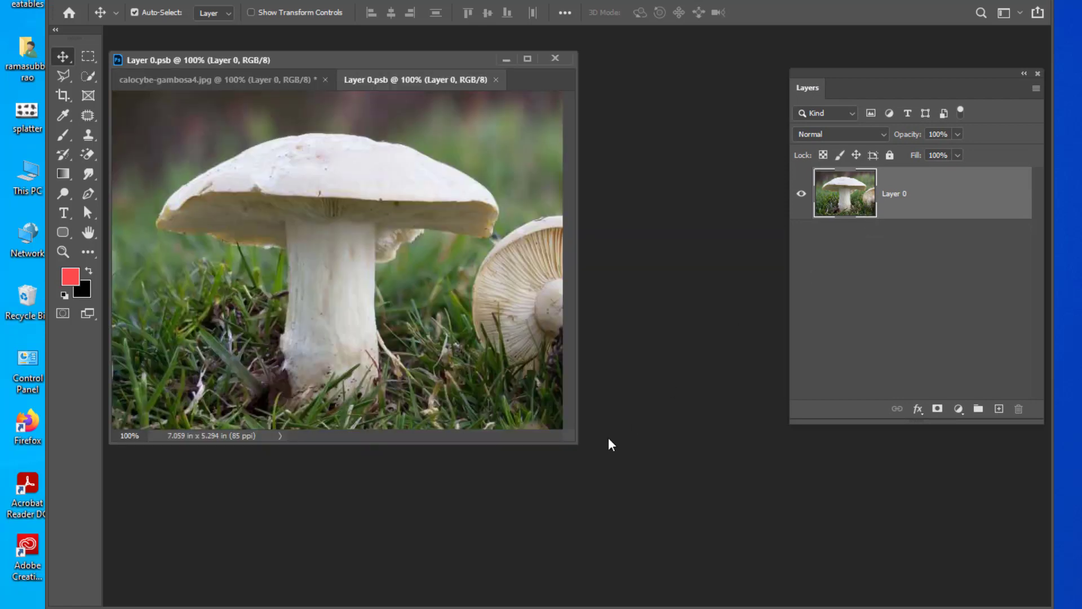
left_click_drag(387, 62, 460, 77)
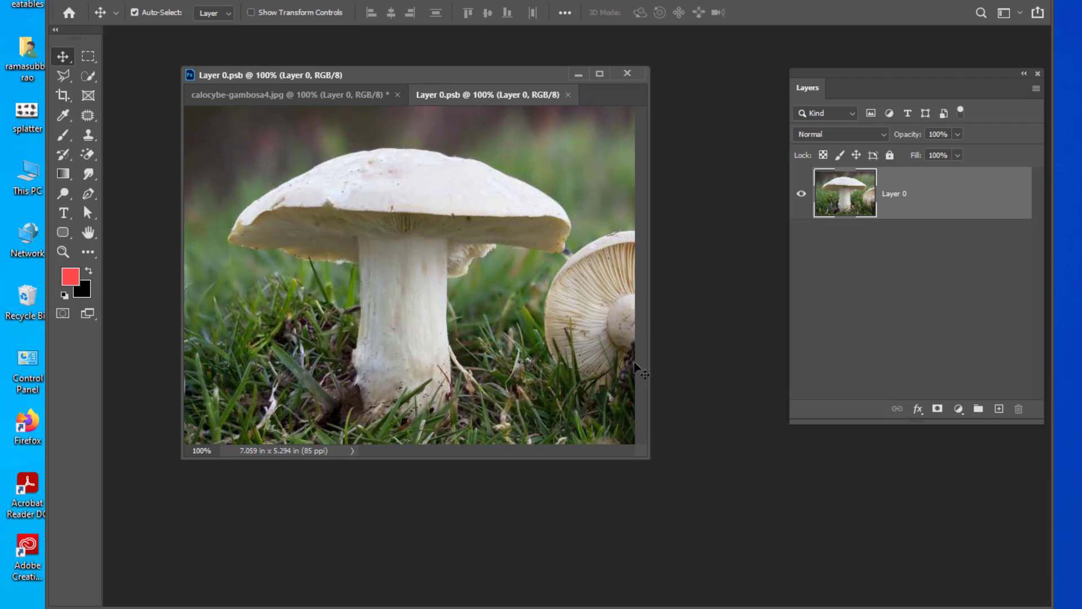
left_click_drag(650, 457, 782, 499)
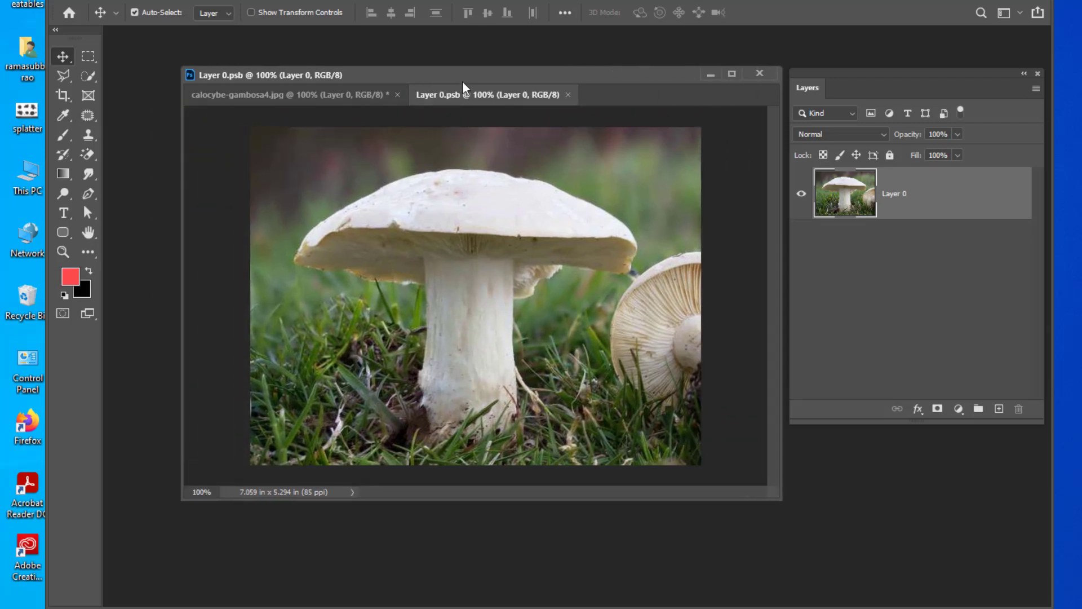
left_click_drag(462, 80, 441, 82)
Step: Compare the layer thumbnails of calocybe-gambosa4.jpg and Layer 0.psb, ending in Layer 0.psb
left_click(285, 103)
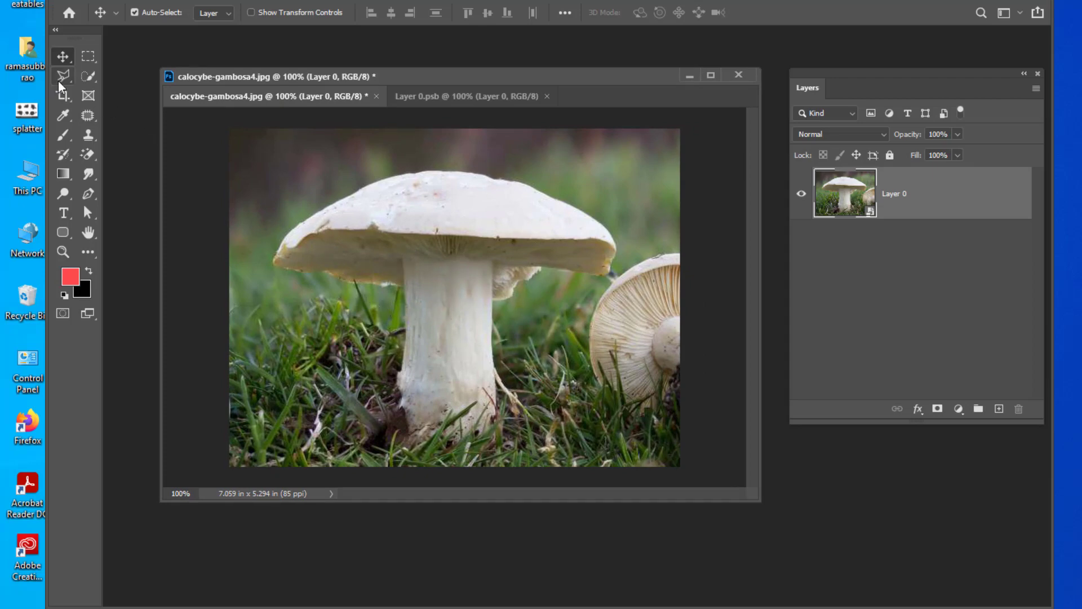
left_click(459, 100)
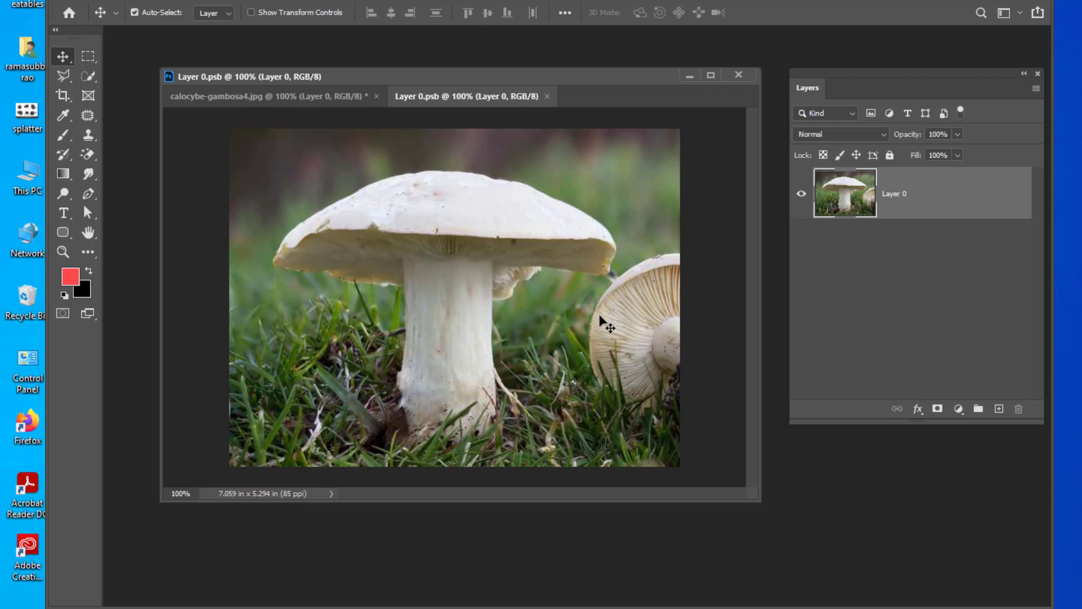
left_click(232, 96)
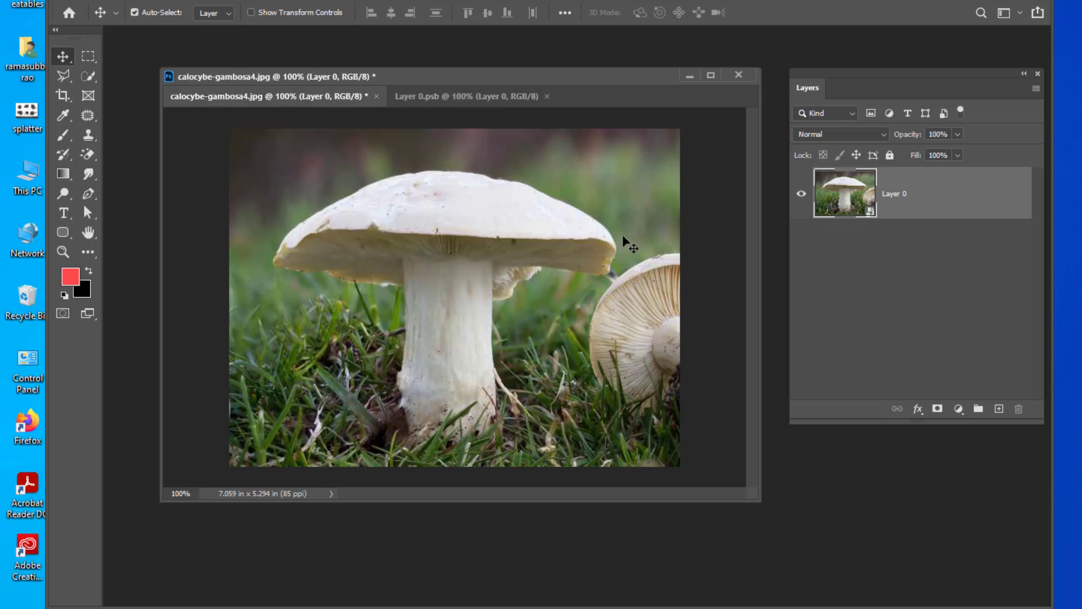
left_click(432, 97)
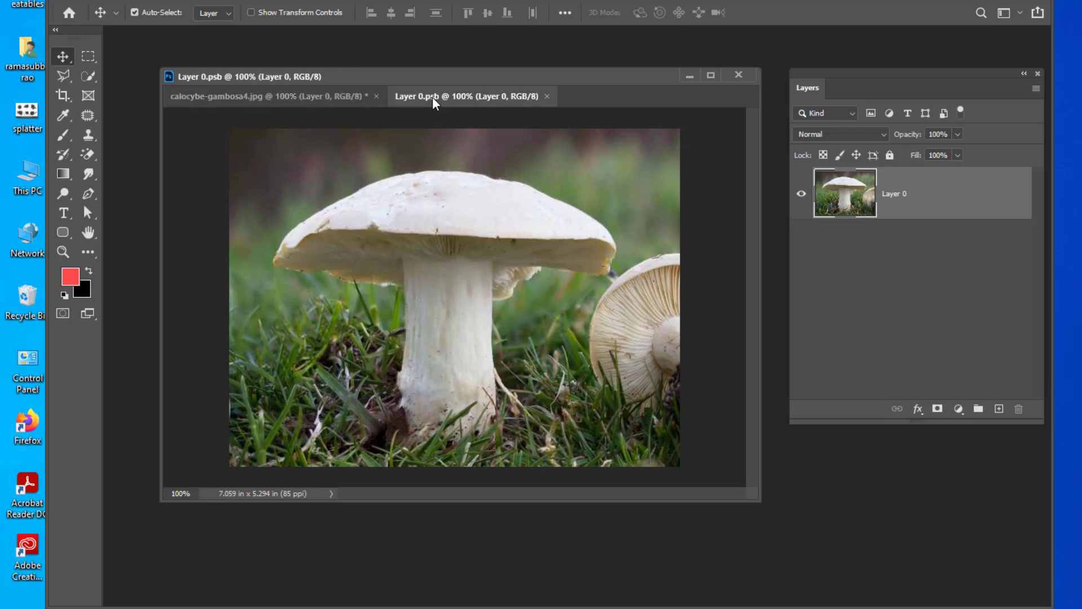
mouse_move(475, 74)
left_mouse_down()
mouse_move(455, 76)
mouse_move(485, 74)
mouse_move(475, 72)
left_mouse_up()
left_click_drag(814, 73, 769, 80)
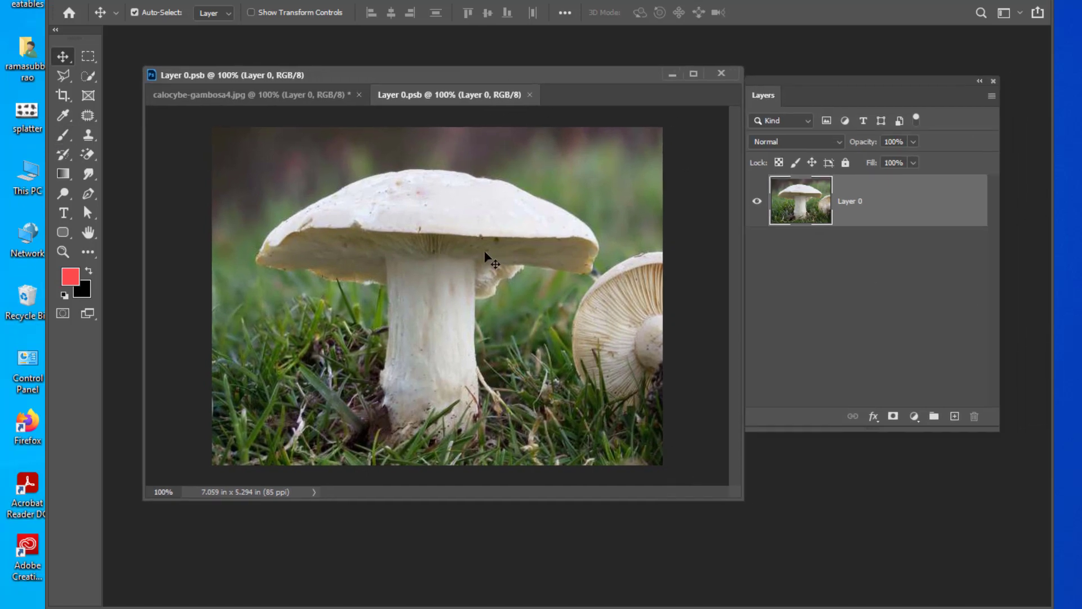
left_click_drag(844, 80, 859, 69)
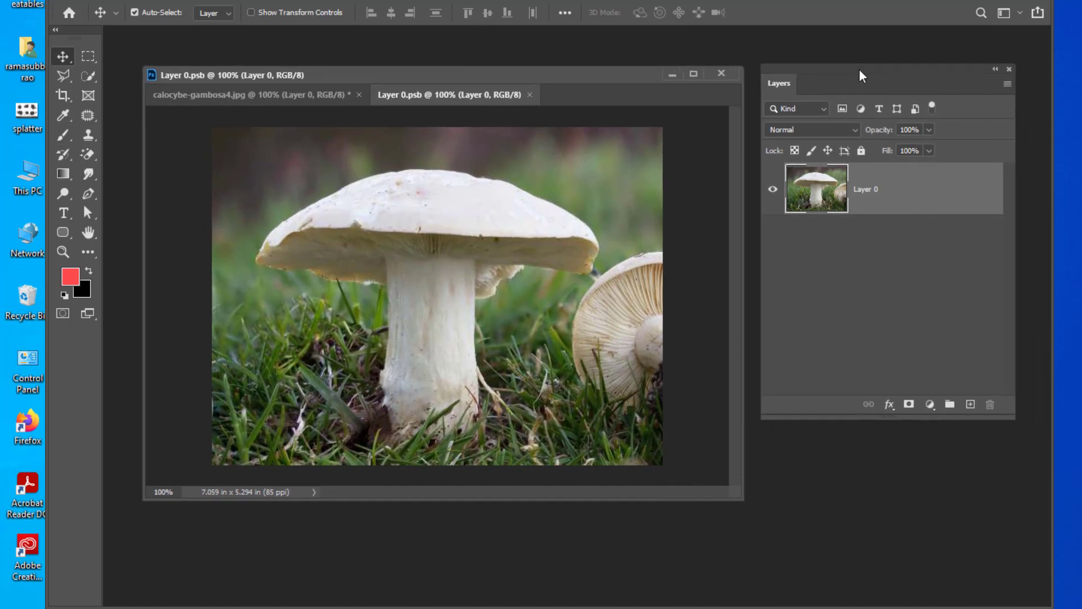
Step: Add a new layer above Layer 0 in Layer 0.psb and choose a soft round brush for painting
left_click(978, 406)
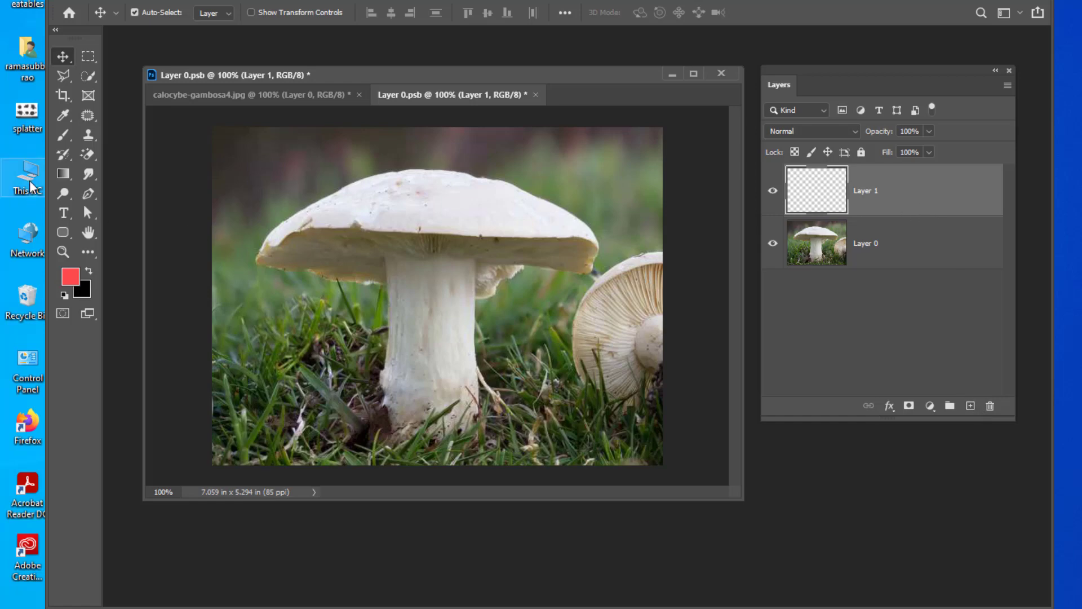
left_click_drag(60, 141, 106, 136)
left_click(142, 13)
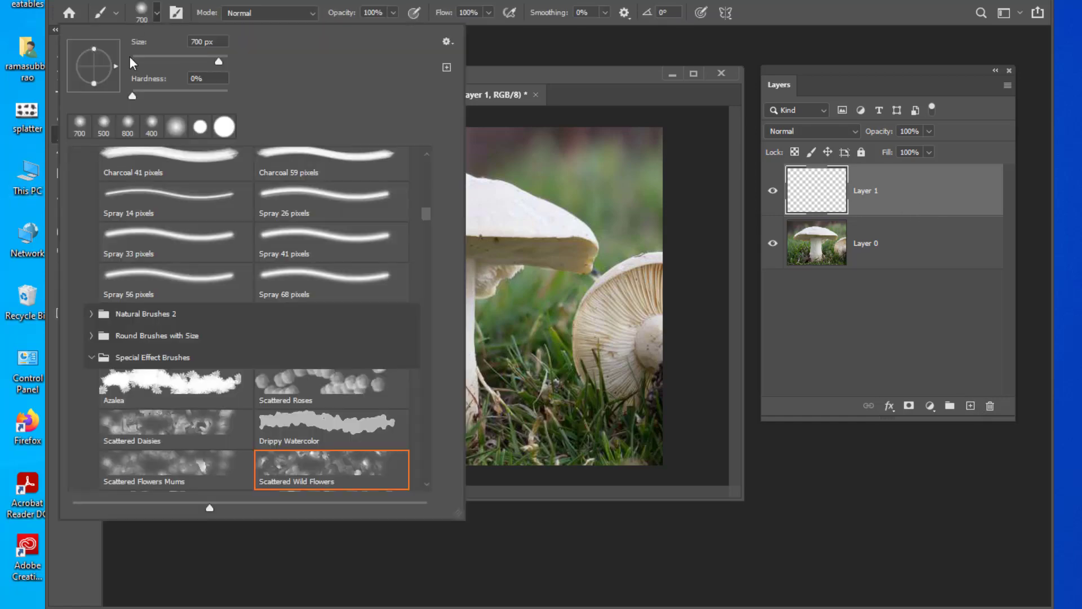
left_click_drag(426, 218, 427, 153)
left_click(138, 191)
left_click(556, 72)
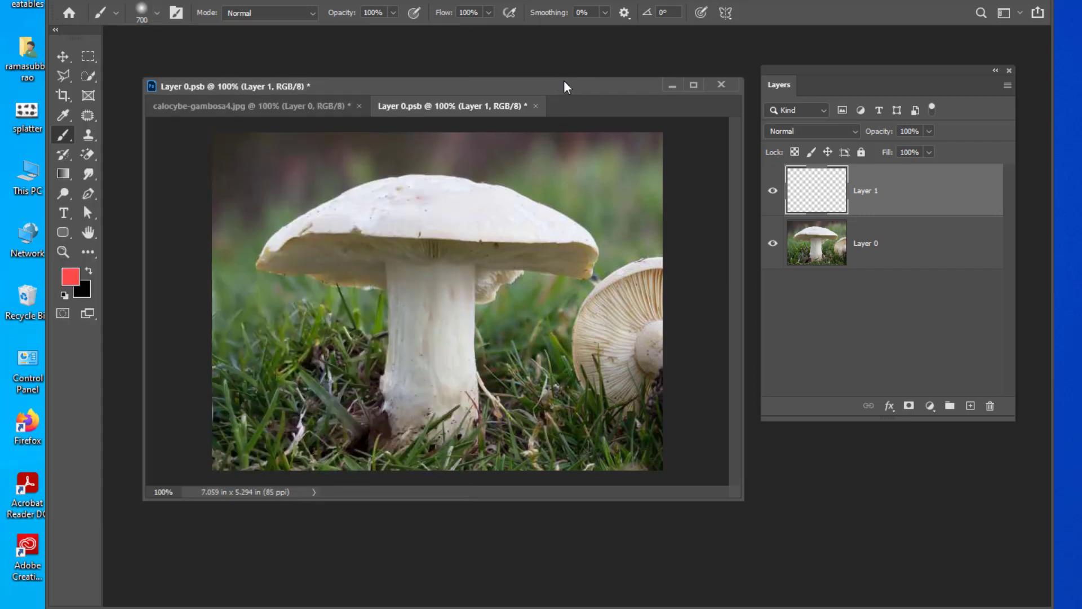
Step: Reduce the brush size to 80 px
left_click_drag(564, 85, 586, 81)
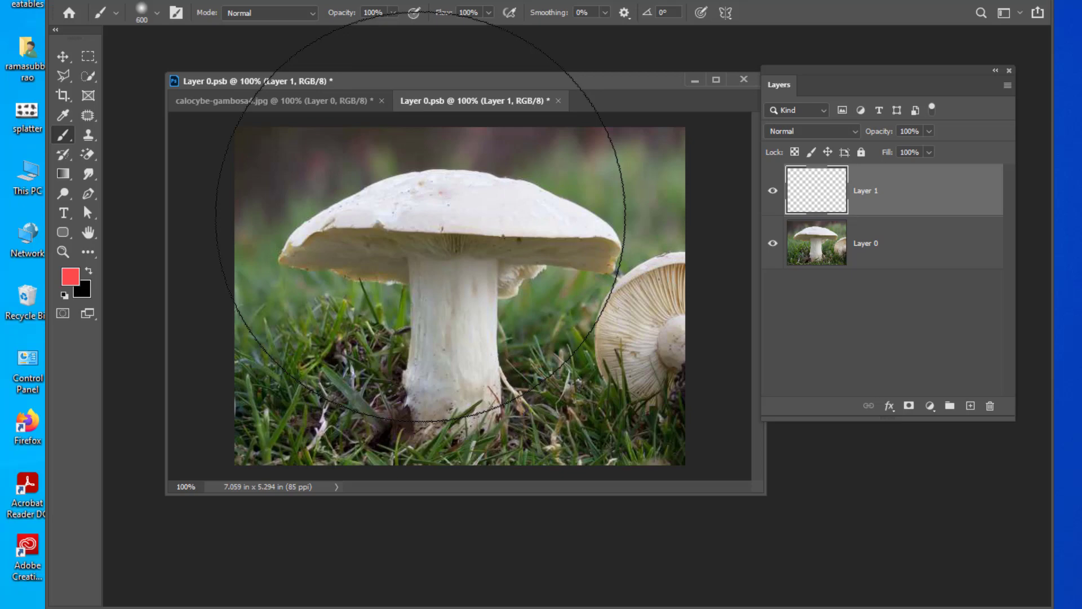
key("bracketleft")
key("bracketleft")
key("bracketleft")
key("bracketleft")
key("bracketleft")
key("bracketleft")
key("bracketleft")
key("bracketleft")
key("bracketleft")
key("bracketleft")
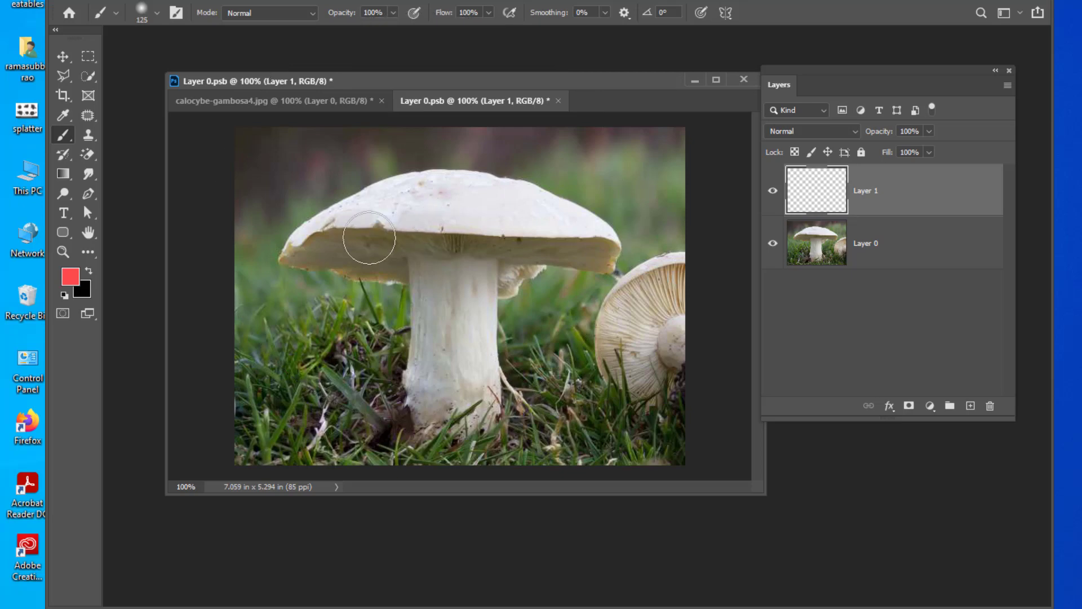
key("bracketright")
key("bracketright")
key("bracketright")
Step: Set Layer 1's blend mode to Color and paint red over the large mushroom's cap and stem
left_click(823, 131)
left_click(810, 482)
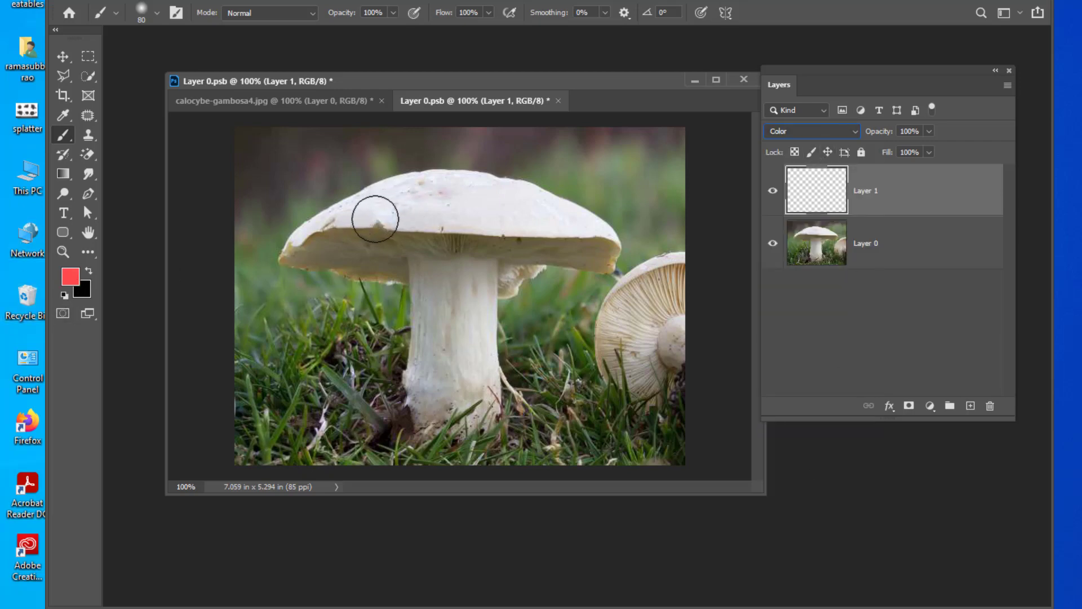
mouse_move(374, 217)
left_mouse_down()
mouse_move(472, 202)
mouse_move(431, 202)
mouse_move(482, 204)
mouse_move(474, 231)
mouse_move(542, 226)
mouse_move(521, 210)
mouse_move(585, 243)
mouse_move(475, 255)
mouse_move(470, 332)
mouse_move(491, 266)
mouse_move(524, 260)
mouse_move(431, 289)
mouse_move(377, 258)
mouse_move(339, 259)
mouse_move(359, 251)
mouse_move(326, 253)
mouse_move(433, 204)
mouse_move(468, 314)
mouse_move(457, 302)
mouse_move(443, 340)
mouse_move(432, 341)
mouse_move(432, 388)
mouse_move(458, 287)
mouse_move(477, 416)
mouse_move(460, 304)
mouse_move(471, 256)
mouse_move(516, 239)
mouse_move(326, 232)
mouse_move(522, 221)
mouse_move(569, 230)
mouse_move(323, 237)
mouse_move(476, 243)
left_mouse_up()
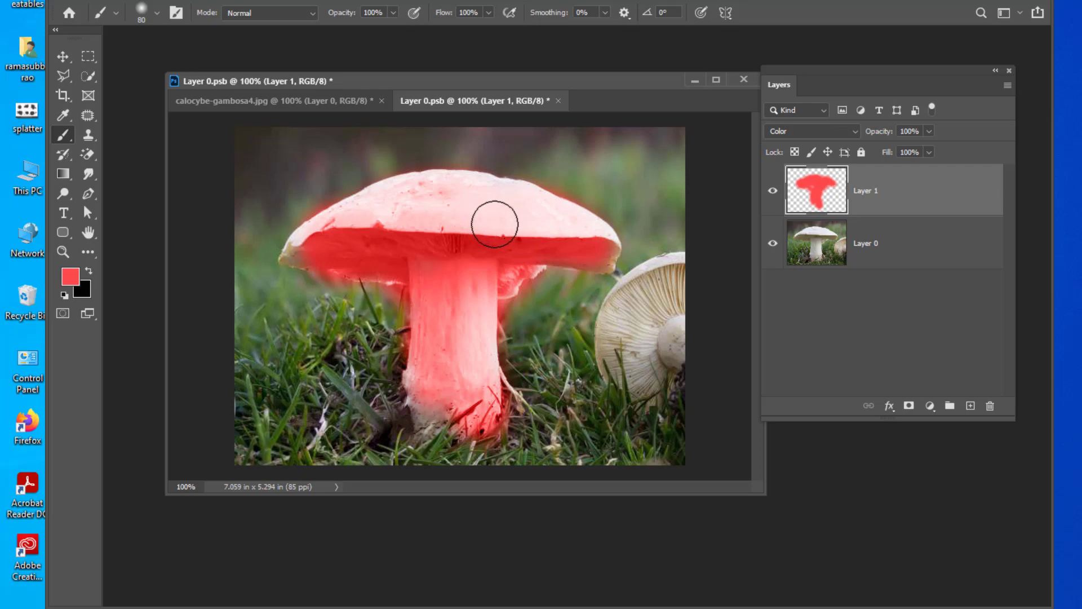
Step: Save the painted Layer 0.psb and switch to calocybe-gambosa4.jpg to update the smart object
left_click(76, 2)
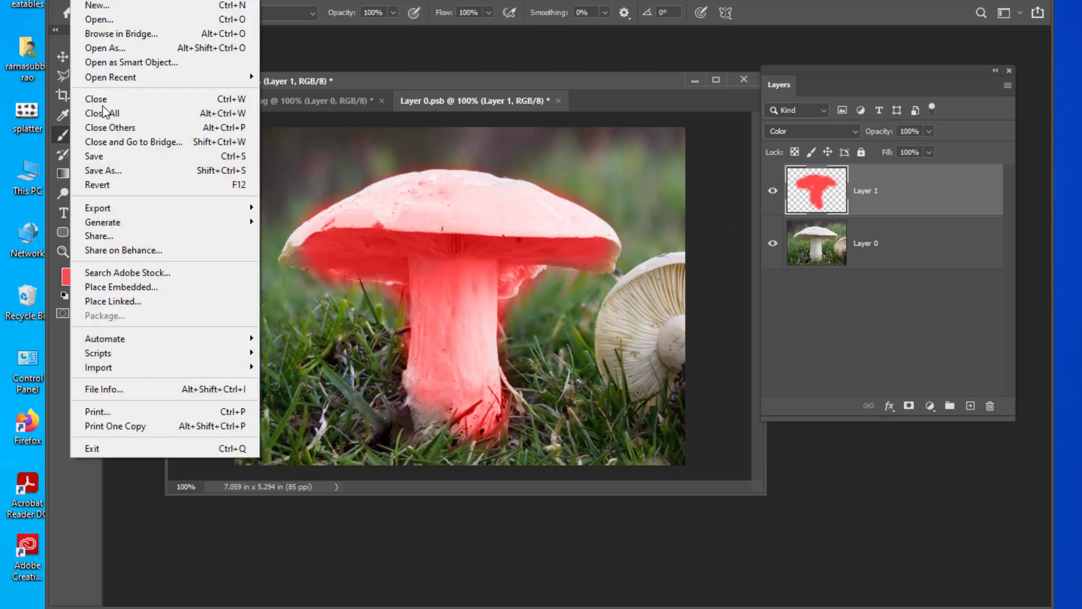
left_click(103, 156)
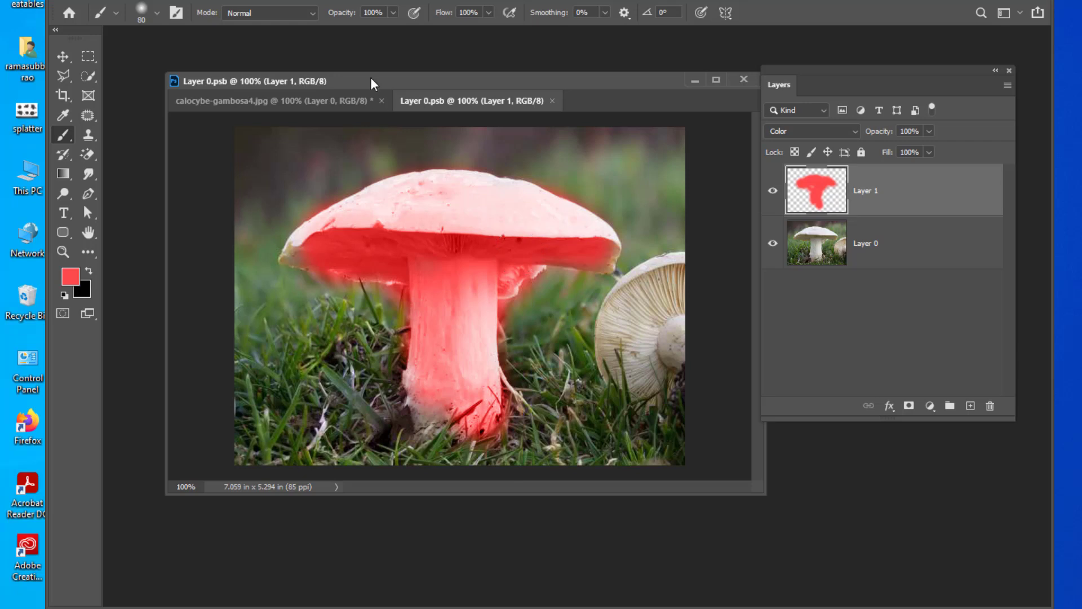
left_click_drag(368, 77, 359, 75)
left_click(263, 100)
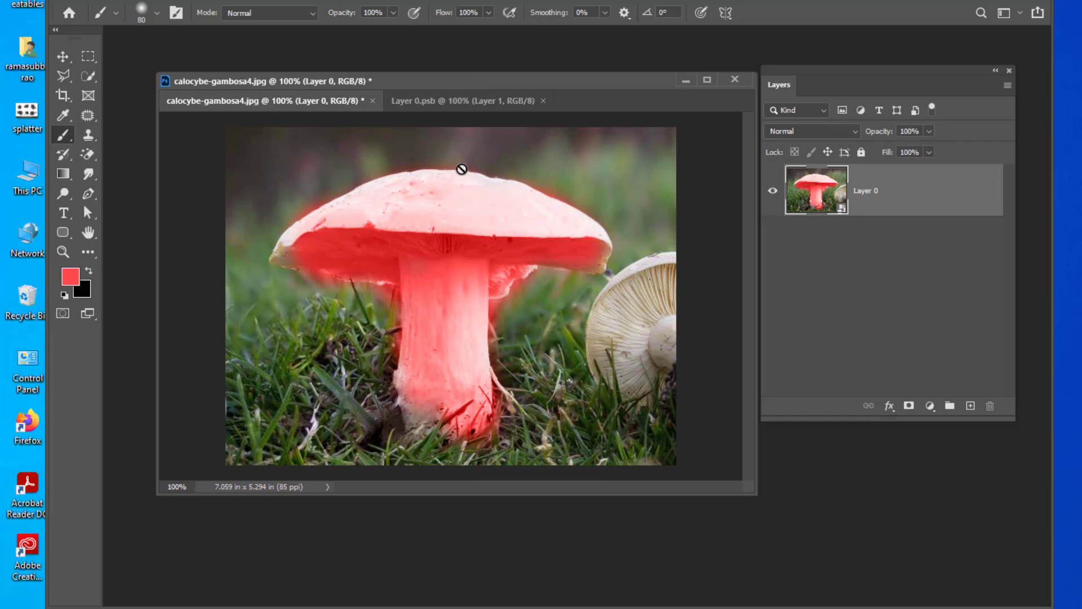
Step: Compare the red mushroom in Layer 0.psb with the smart object in calocybe-gambosa4.jpg
left_click(457, 99)
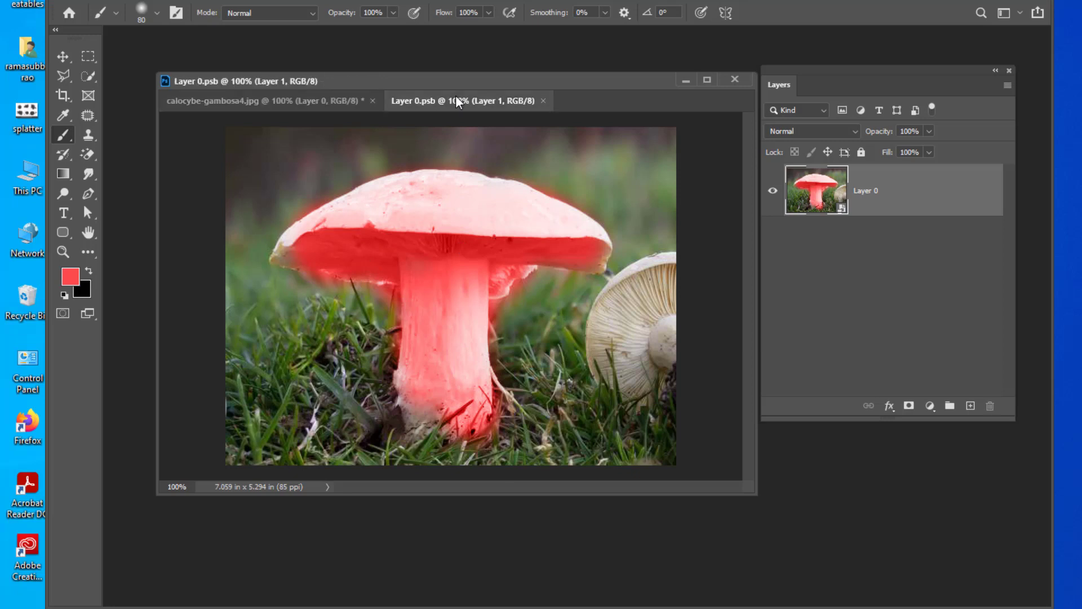
left_click(311, 102)
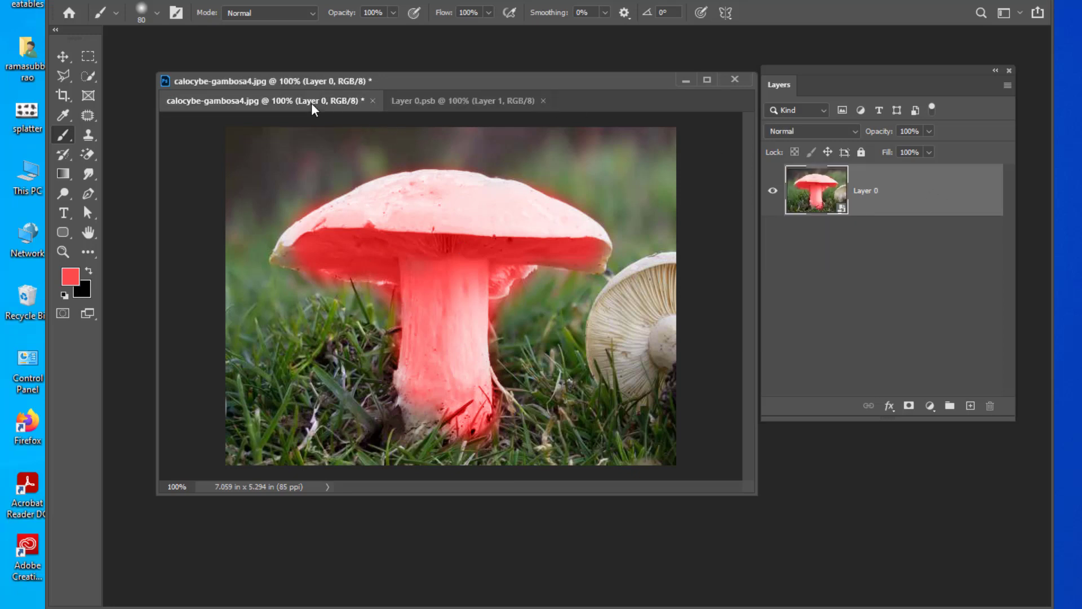
left_click(454, 103)
left_click(265, 103)
Step: Reopen the smart object's contents and delete the red-painted Layer 1
double_click(841, 209)
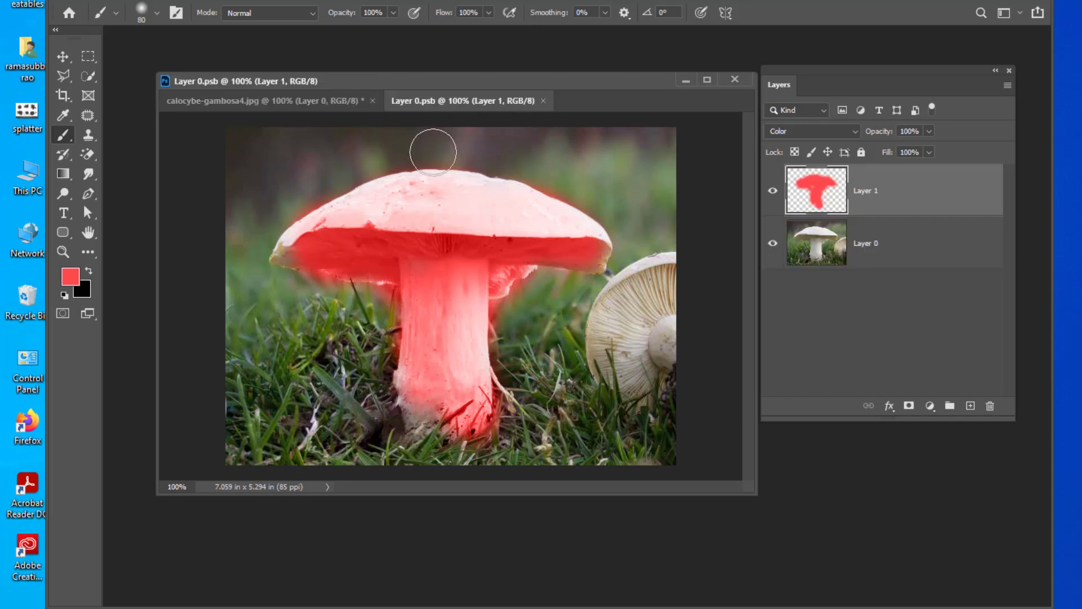
left_click_drag(448, 81, 437, 81)
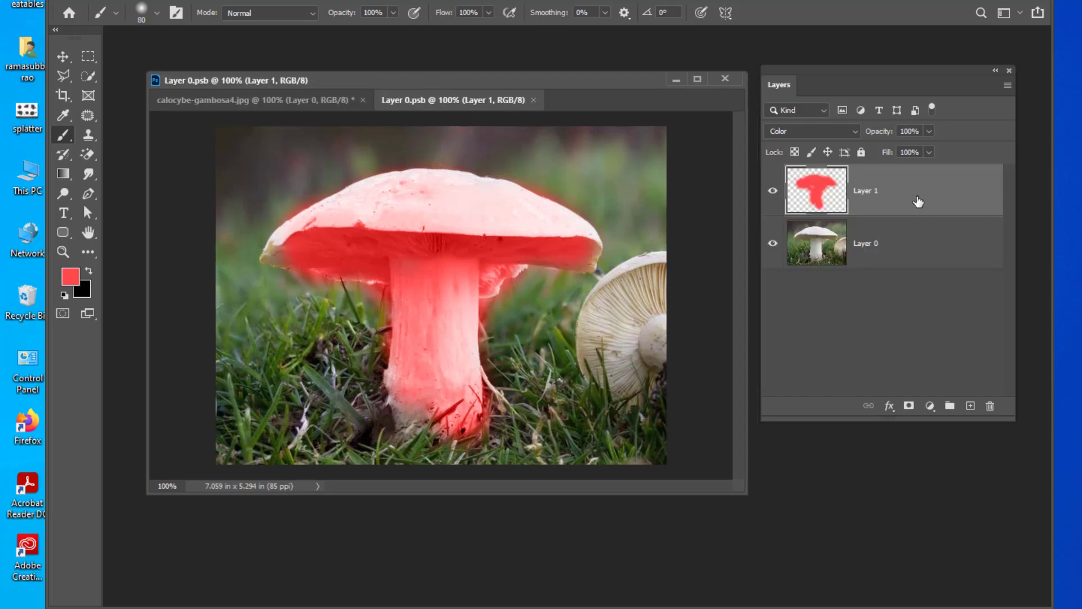
key("Delete")
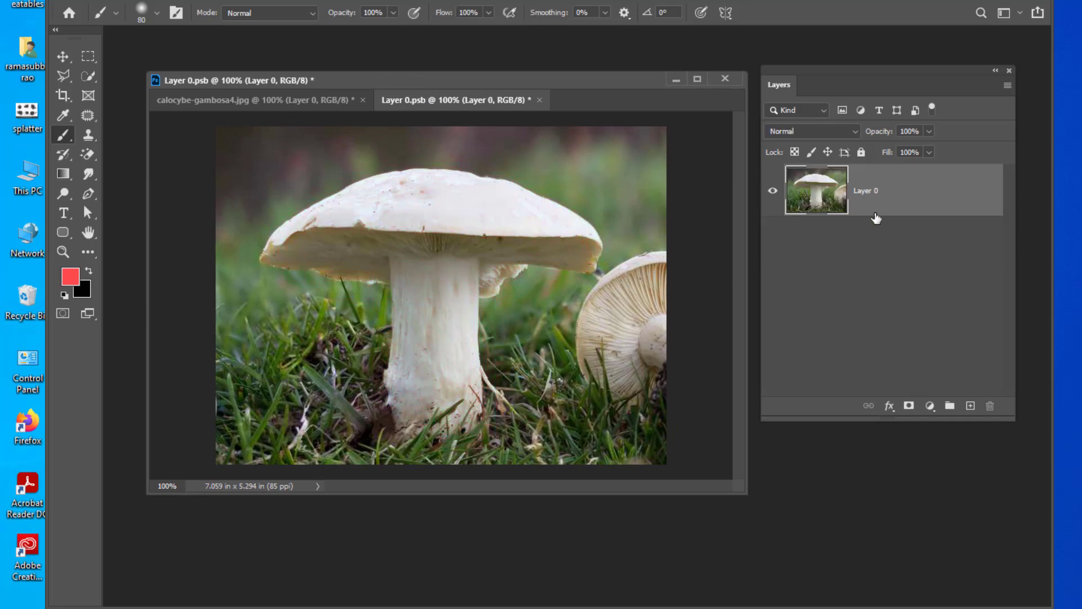
Step: Save Layer 0.psb without the painted layer and return to calocybe-gambosa4.jpg
left_click(73, 4)
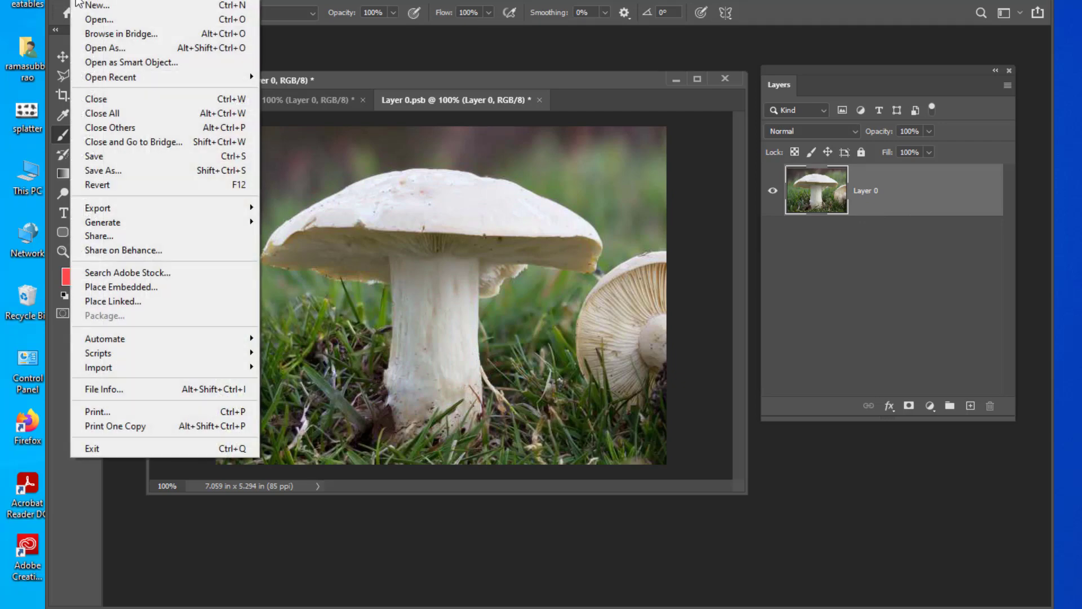
left_click(90, 156)
left_click(258, 99)
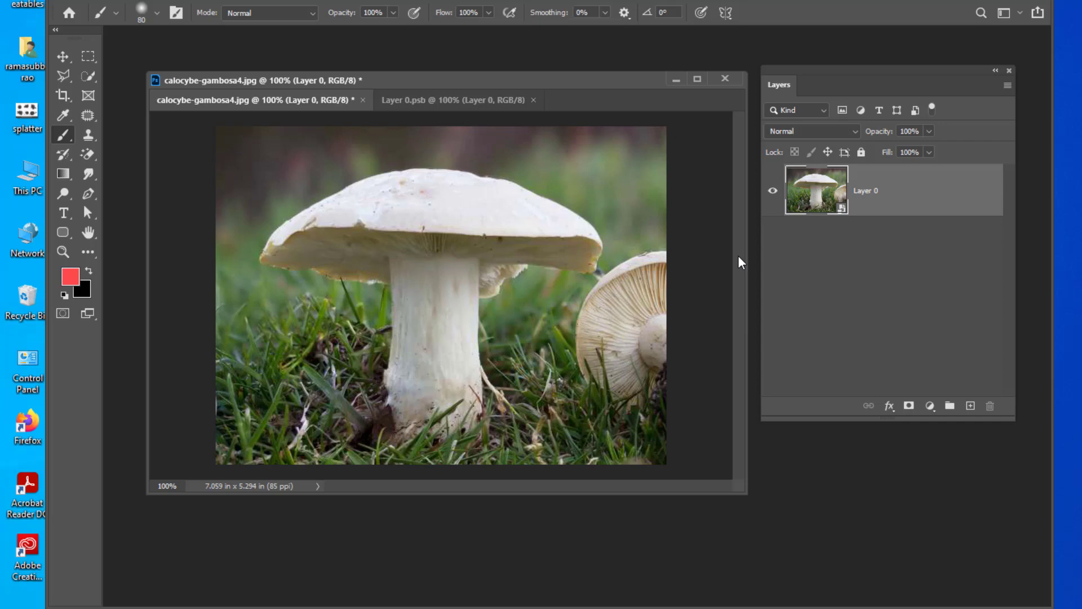
Step: Add the text "mushroom" in red 135 pt Impact to Layer 0.psb and move it across the lower part of the photo
left_click(439, 100)
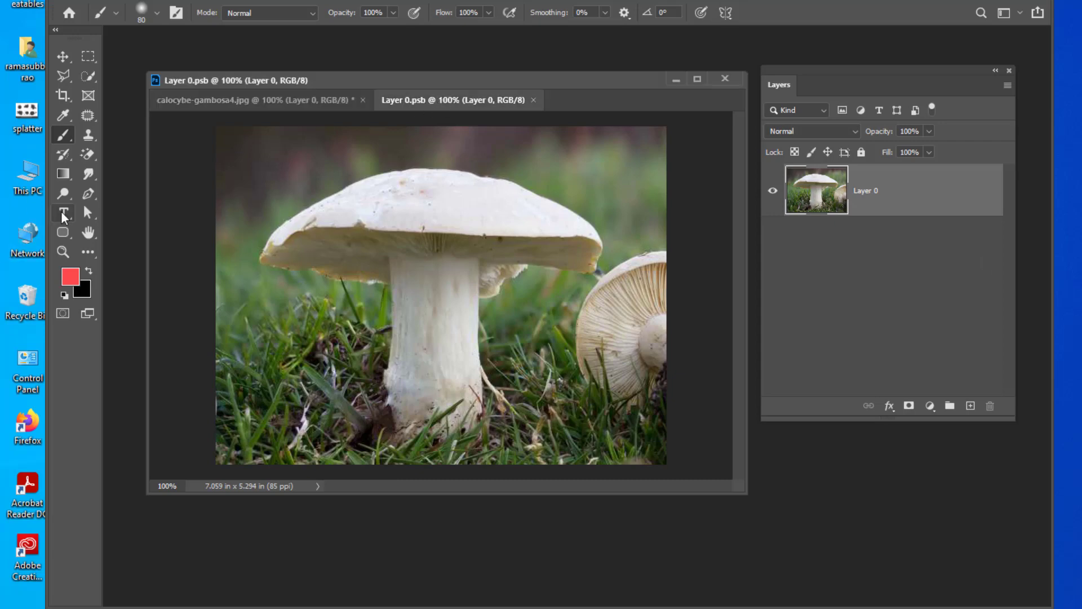
left_click(63, 216)
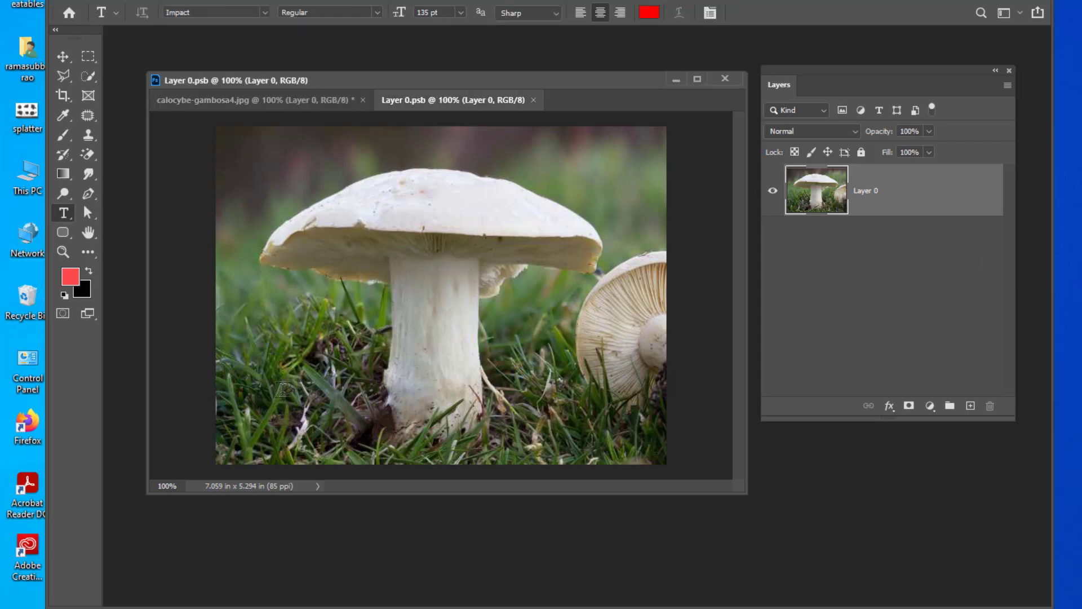
left_click(273, 176)
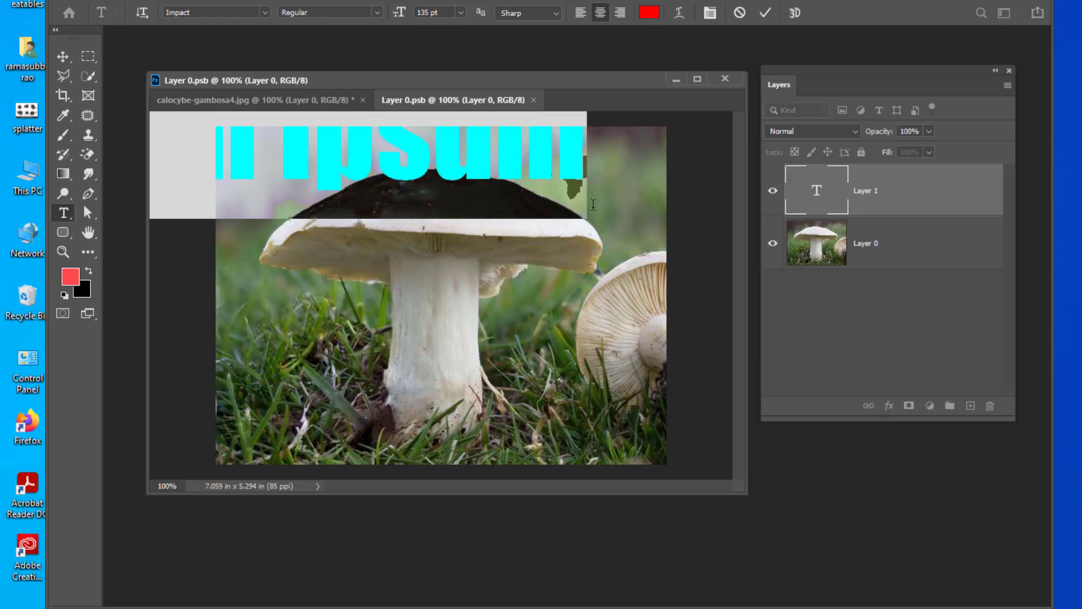
type("Mushroo")
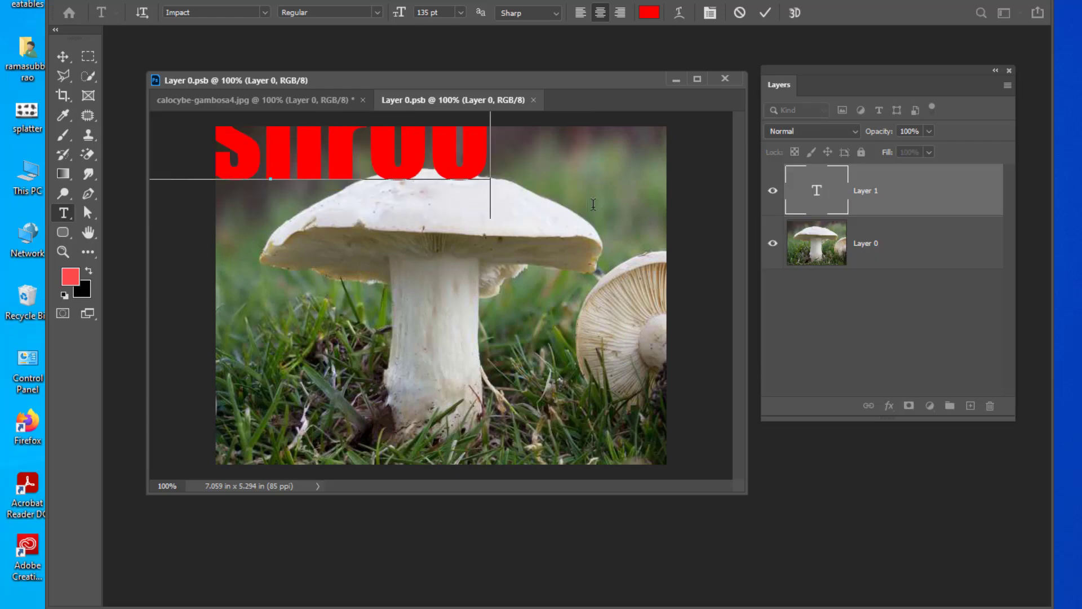
type("m")
key("ctrl+Return")
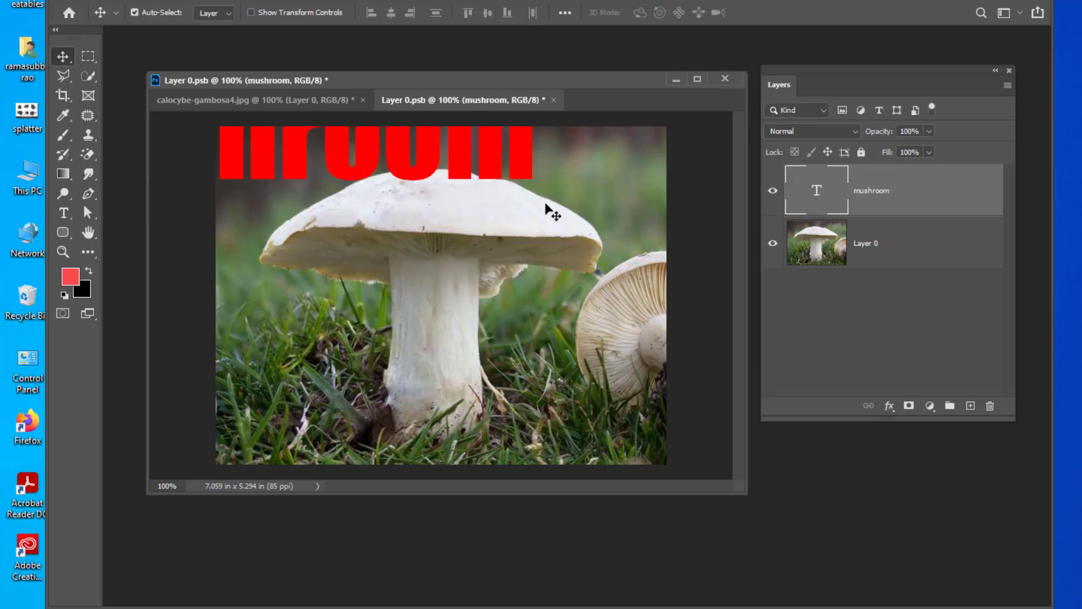
left_click_drag(401, 158, 536, 383)
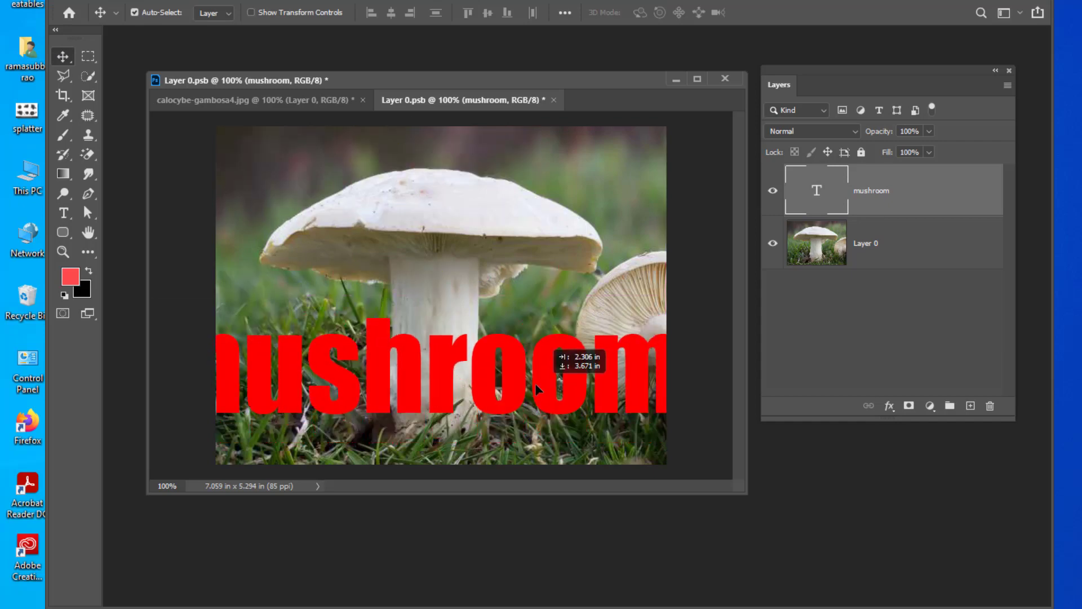